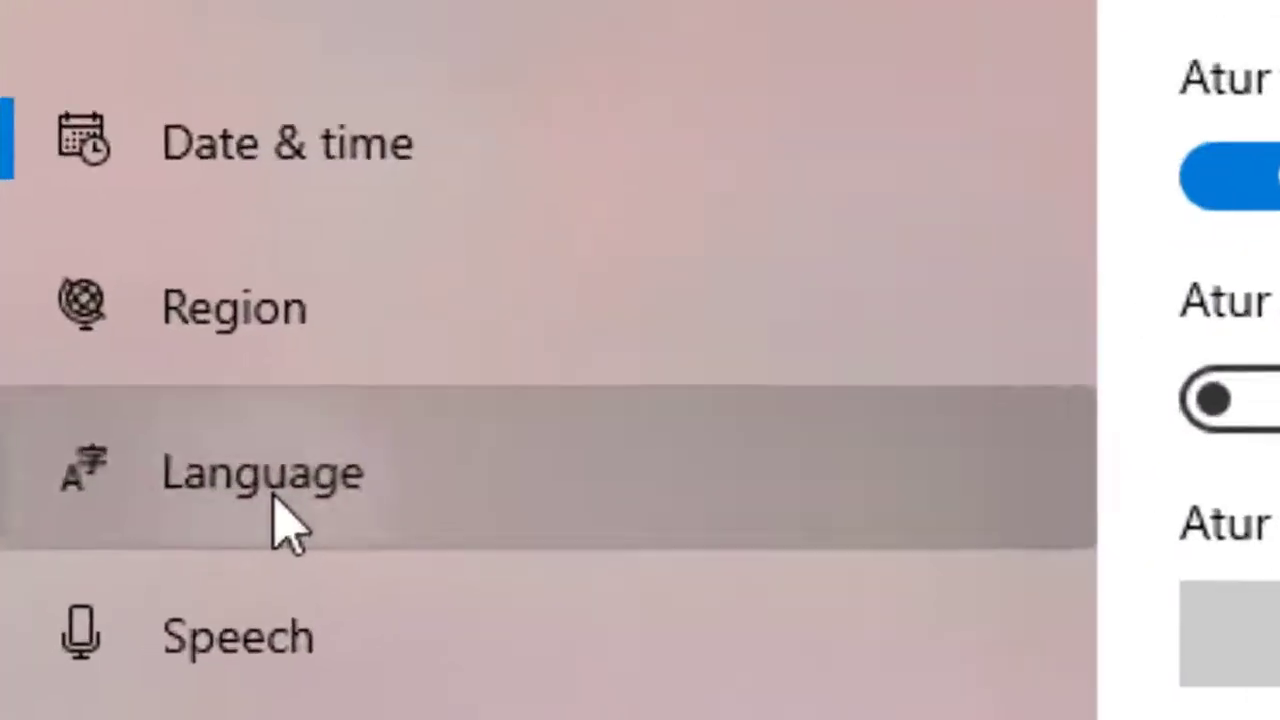
# Step: Open the Language settings, start adding a preferred language, and browse the list of installable languages
pyautogui.click(149, 605)
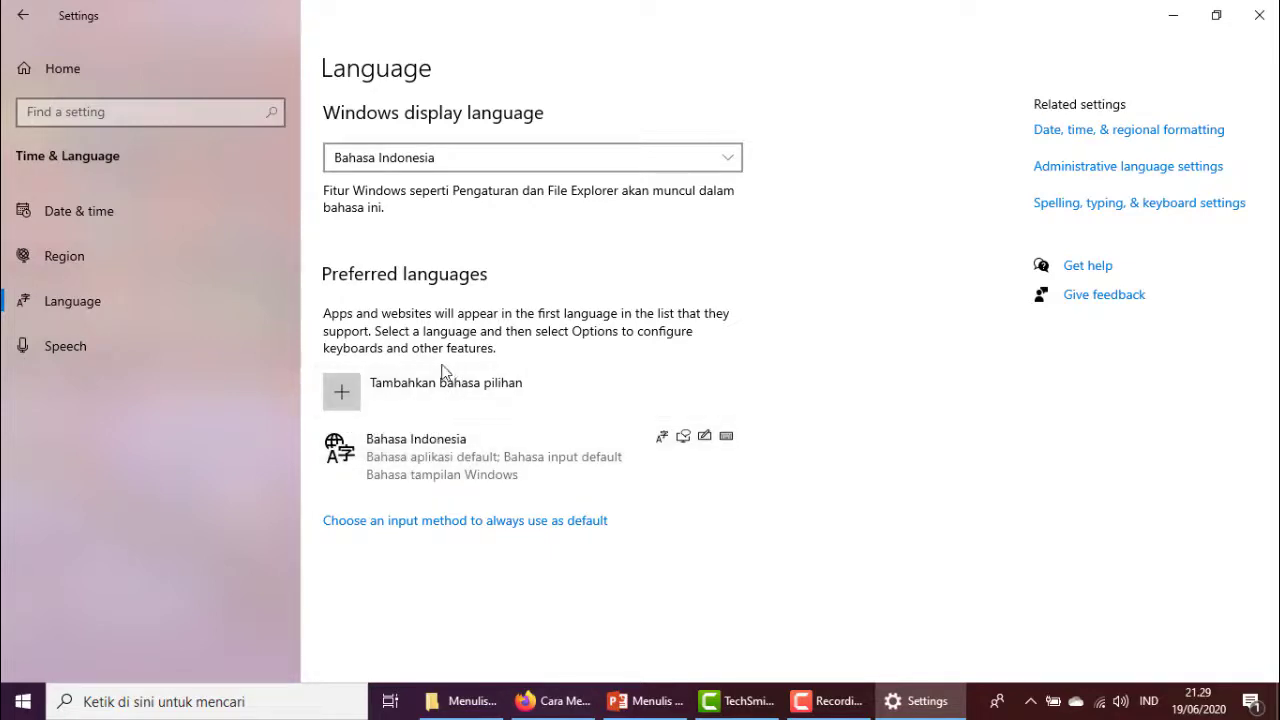
pyautogui.click(352, 405)
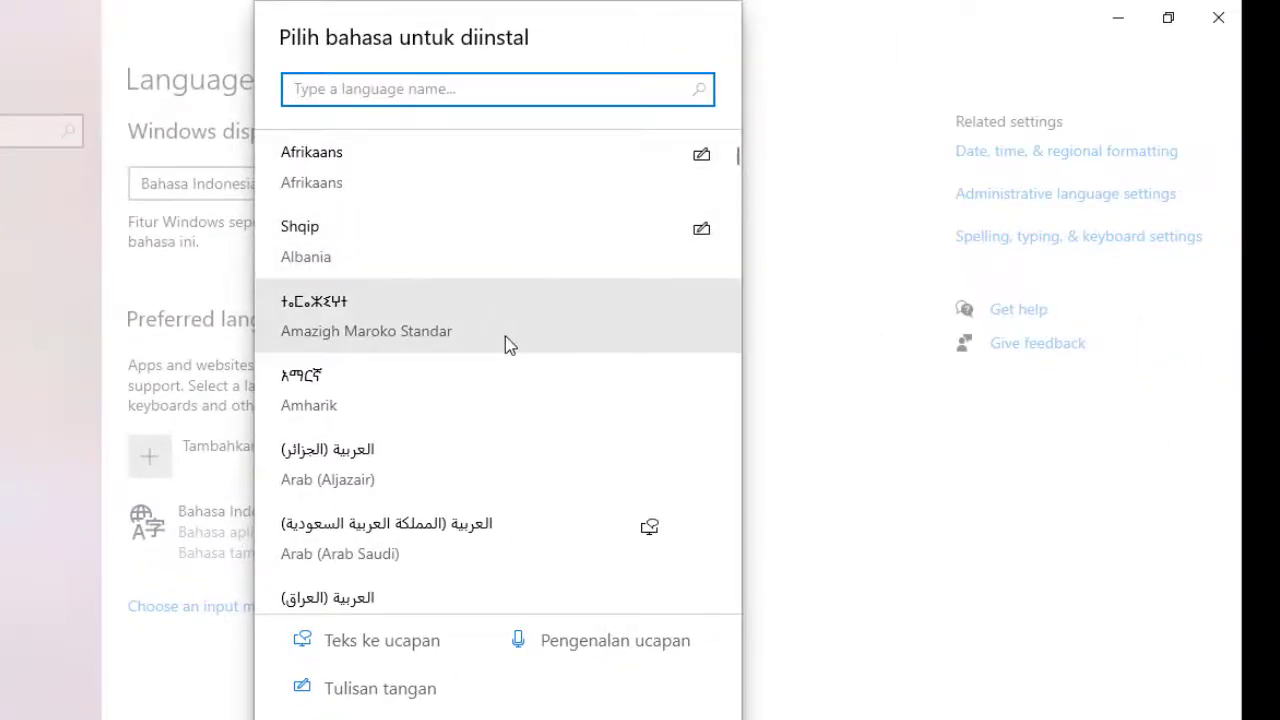
pyautogui.scroll(-1, 488, 369)
pyautogui.scroll(-3, 489, 377)
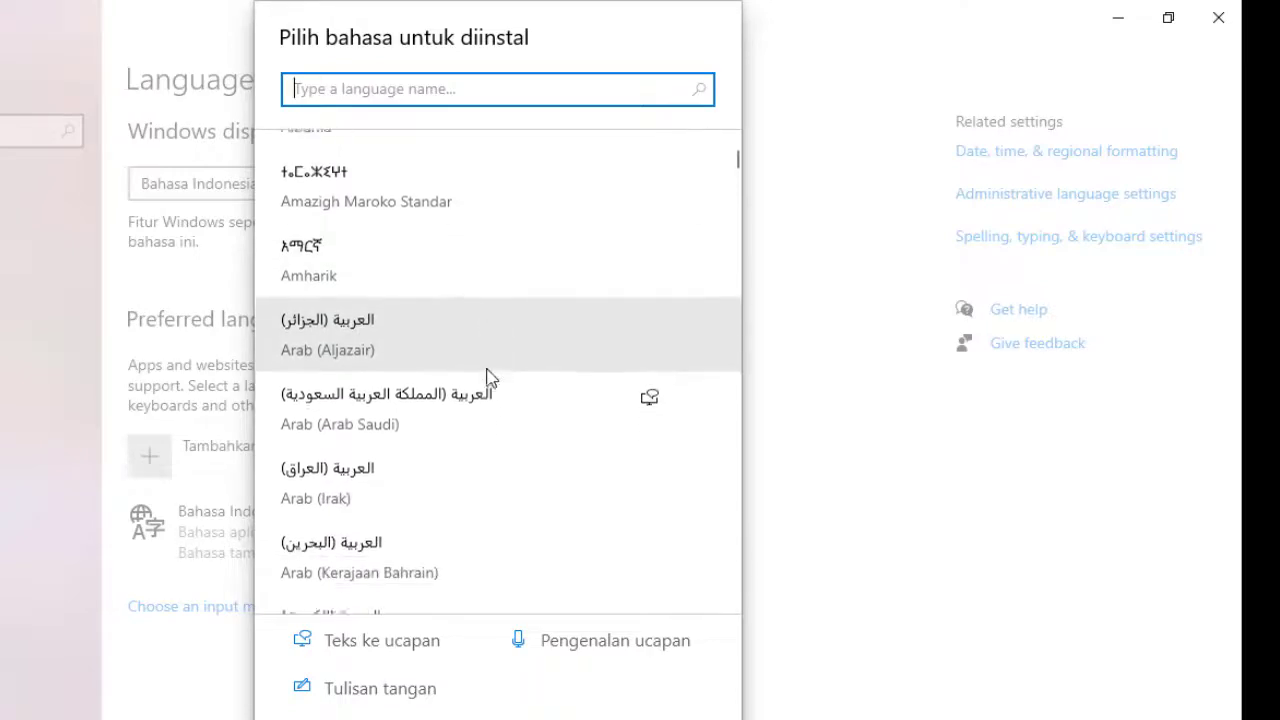
pyautogui.scroll(-1, 489, 377)
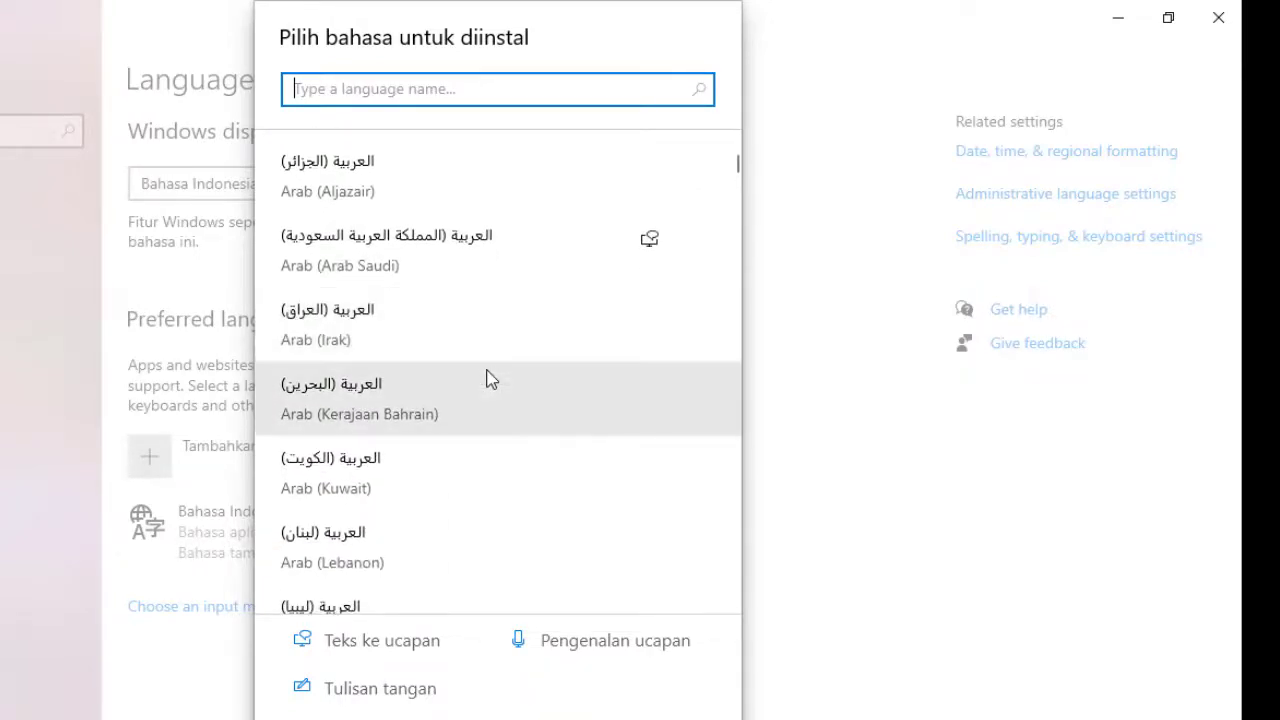
pyautogui.scroll(4, 489, 377)
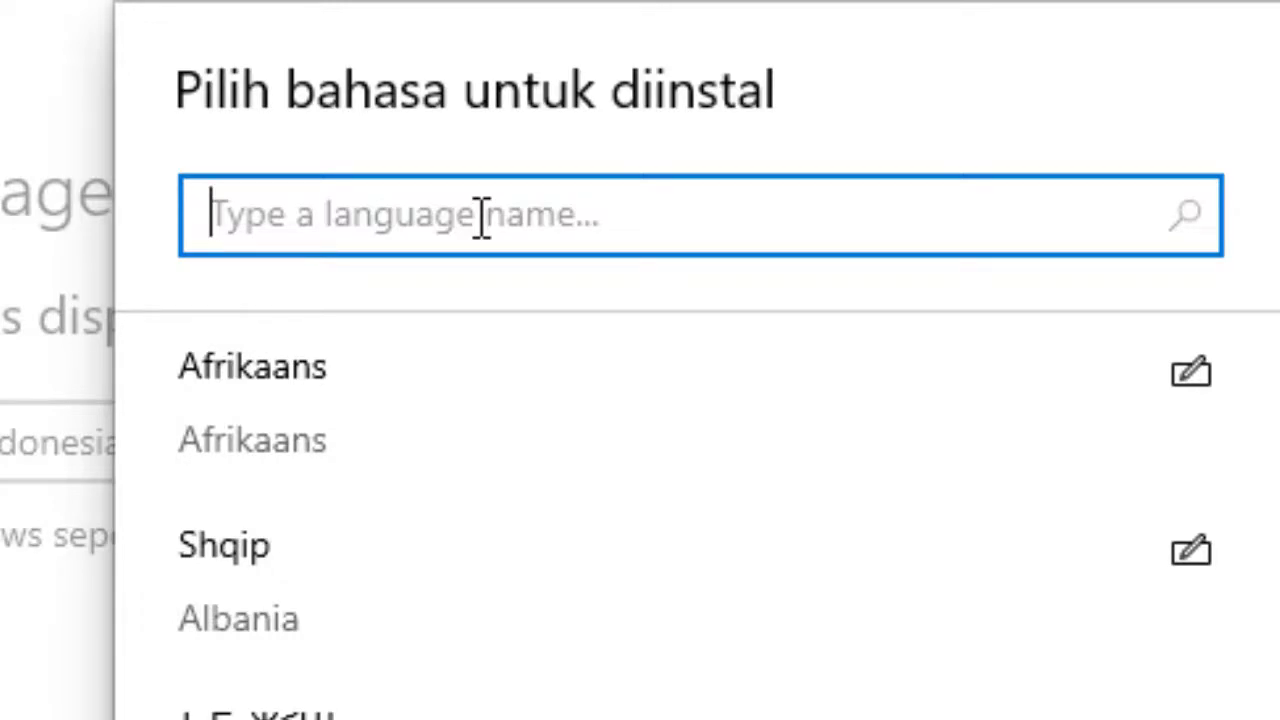
# Step: Search for "uni", install Arab (Uni Emirat Arab) with its default language features, and check the available input languages
pyautogui.write('uni')
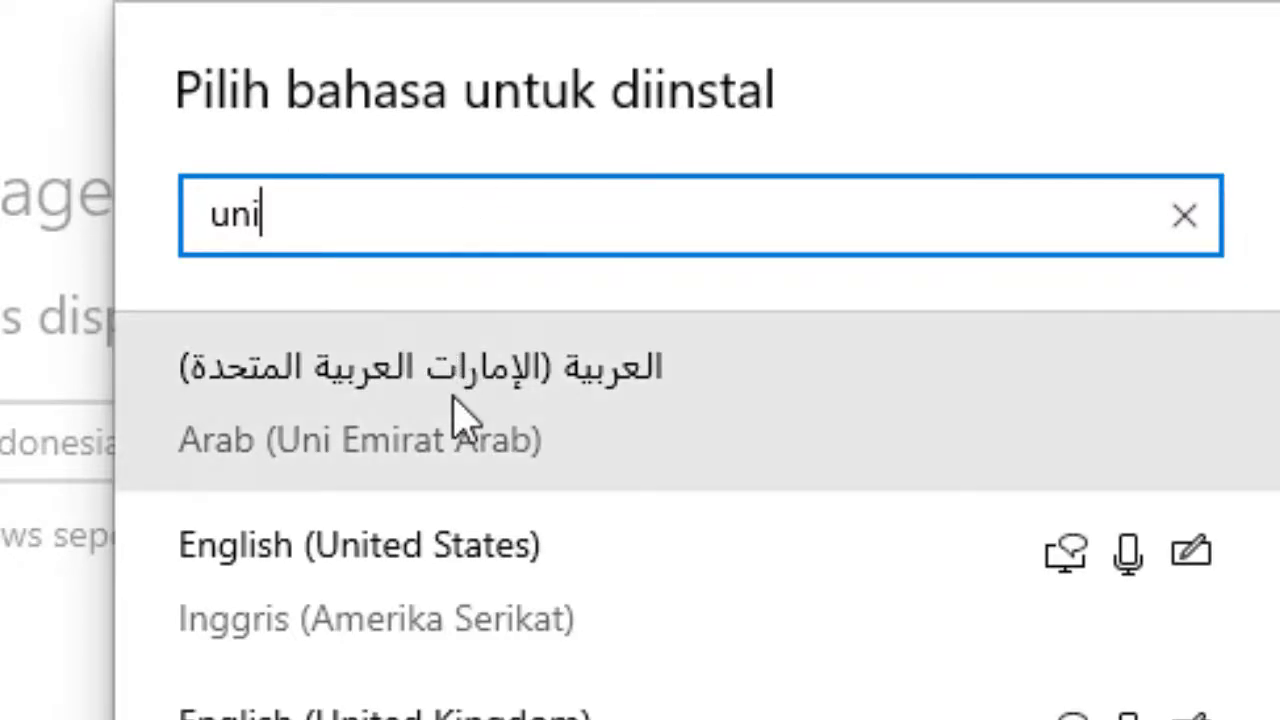
pyautogui.click(455, 415)
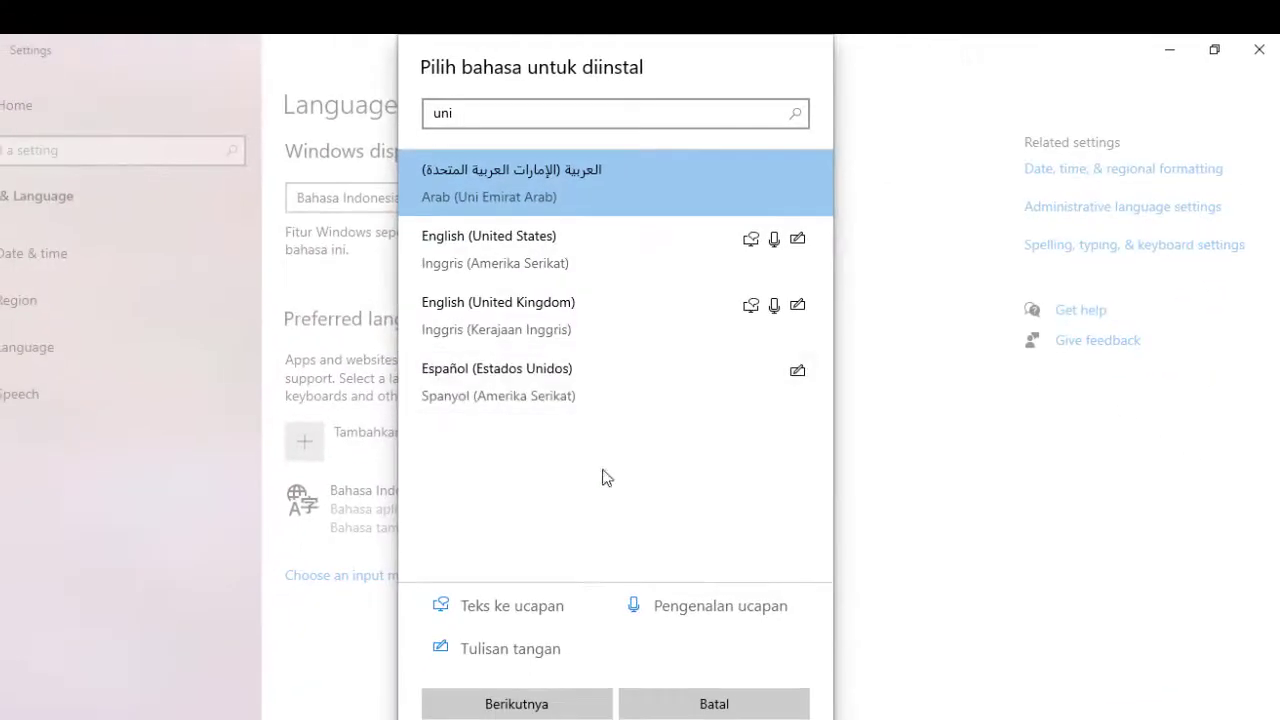
pyautogui.click(516, 704)
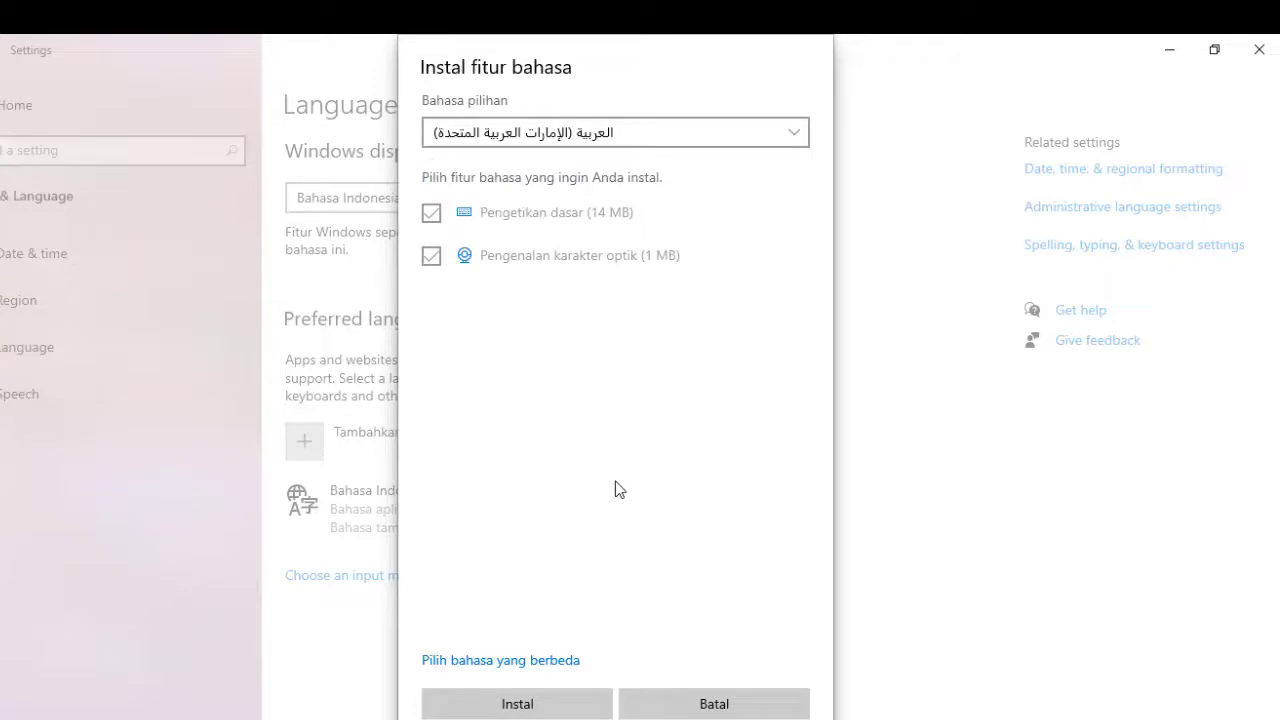
pyautogui.click(494, 706)
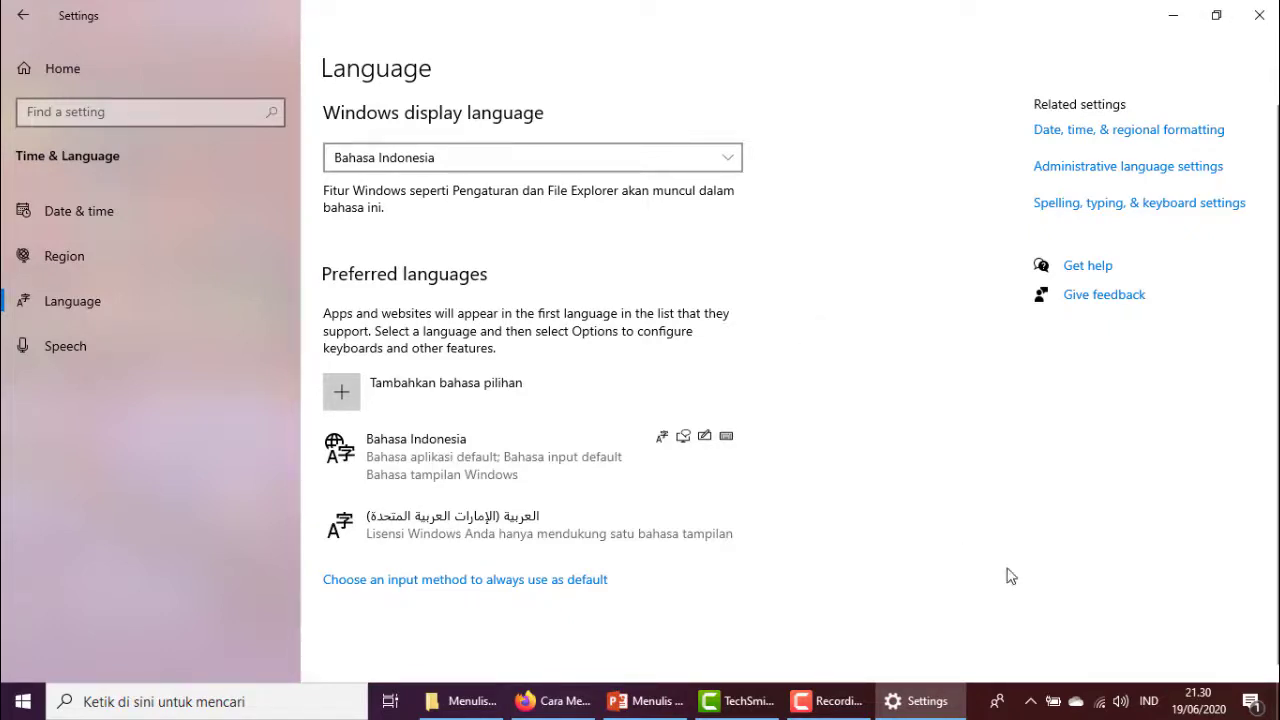
pyautogui.click(1152, 710)
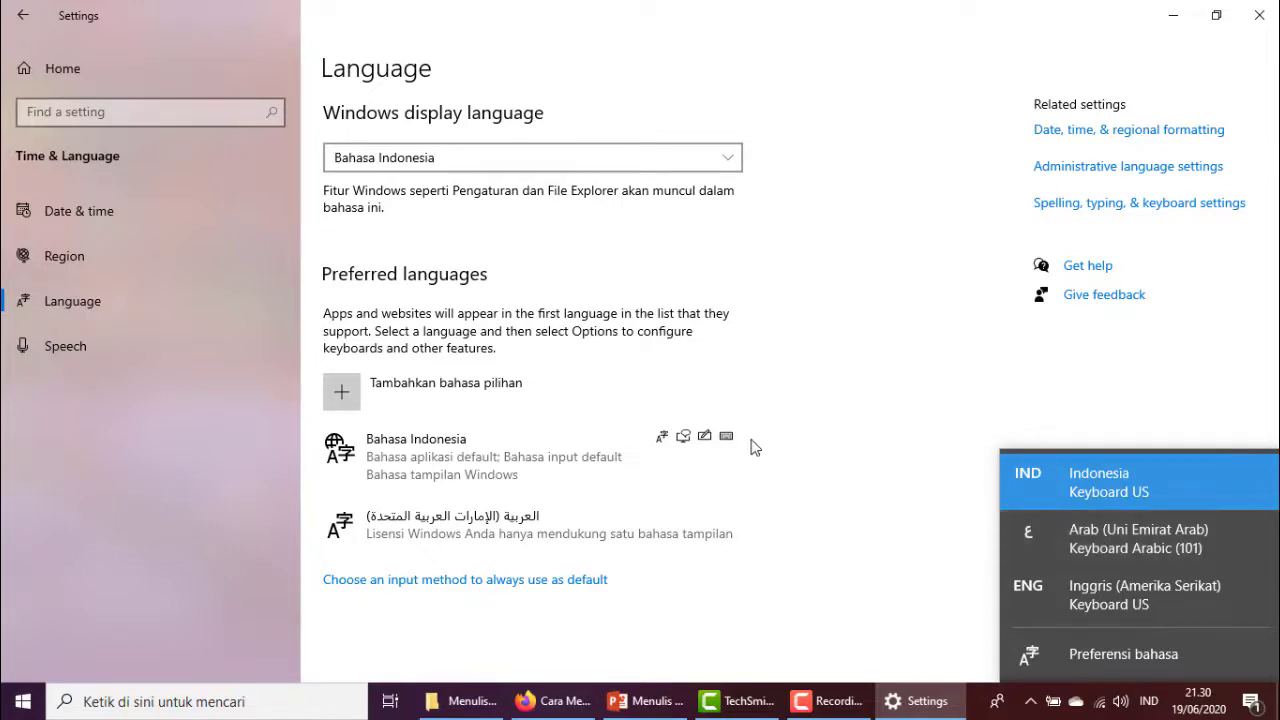
pyautogui.click(863, 353)
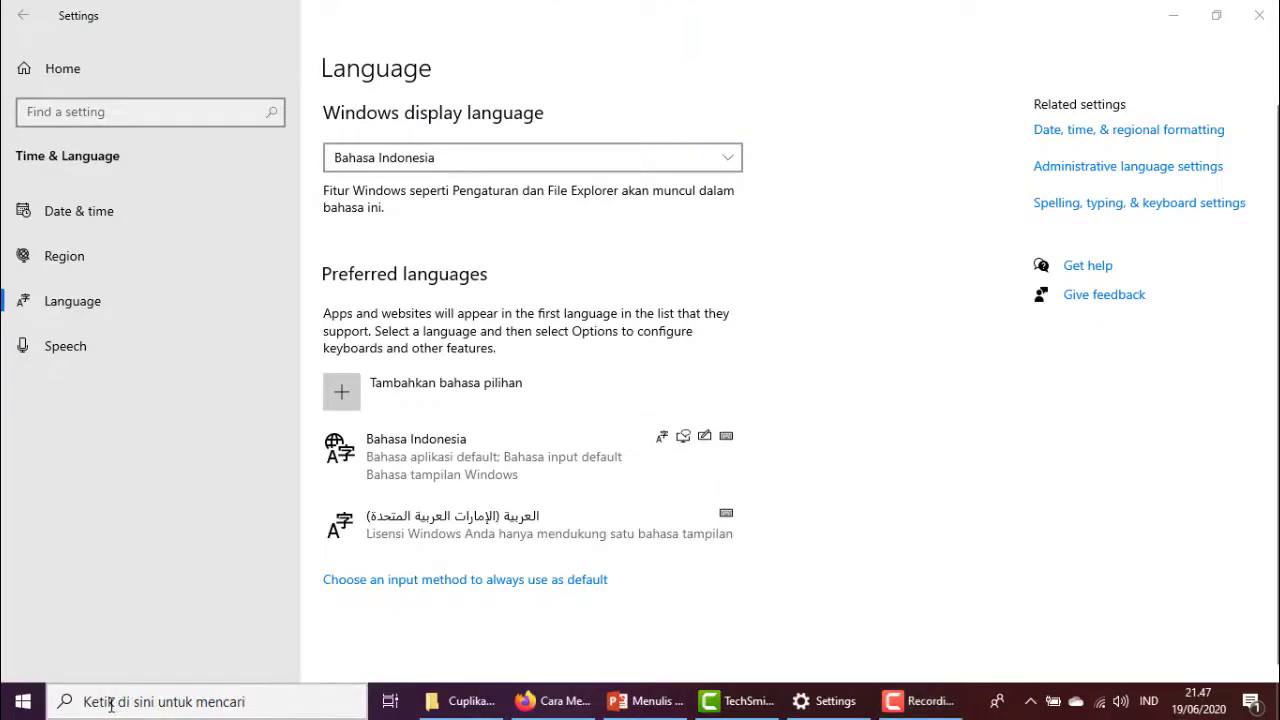
# Step: Search Windows for "ke", launch the Keyboard Layar on-screen keyboard, and reposition its window
pyautogui.click(111, 704)
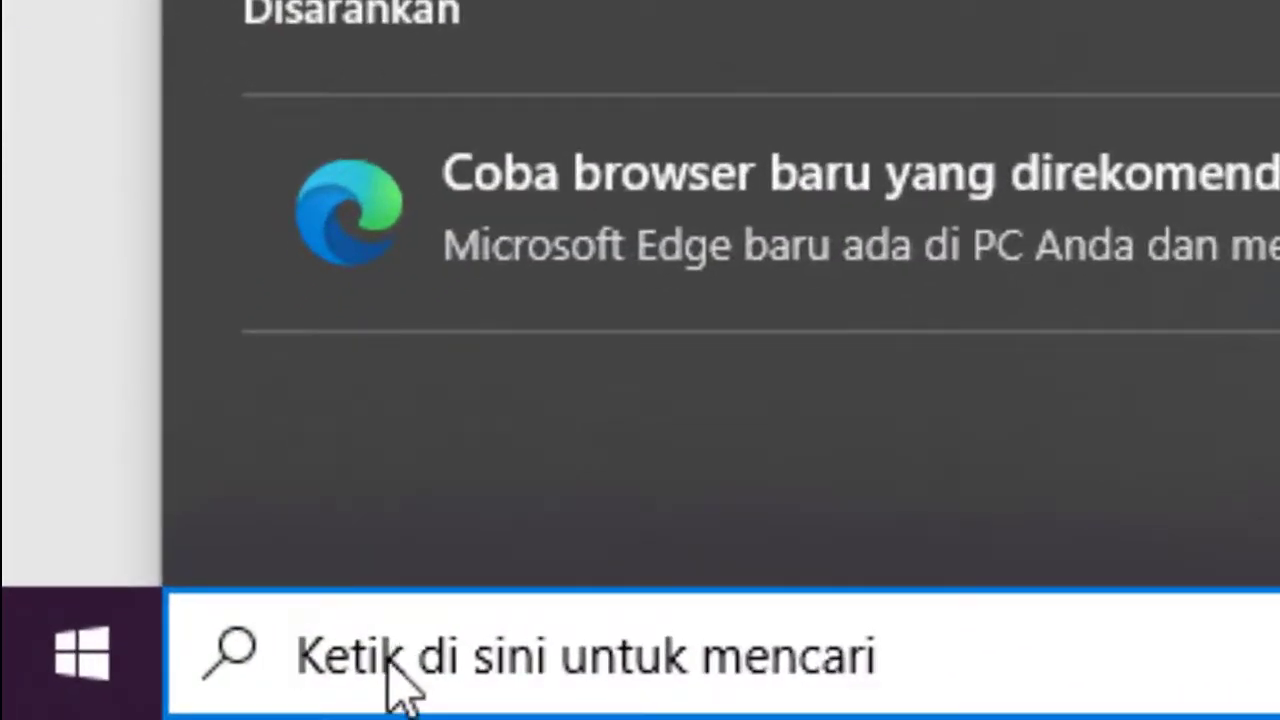
pyautogui.write('ke')
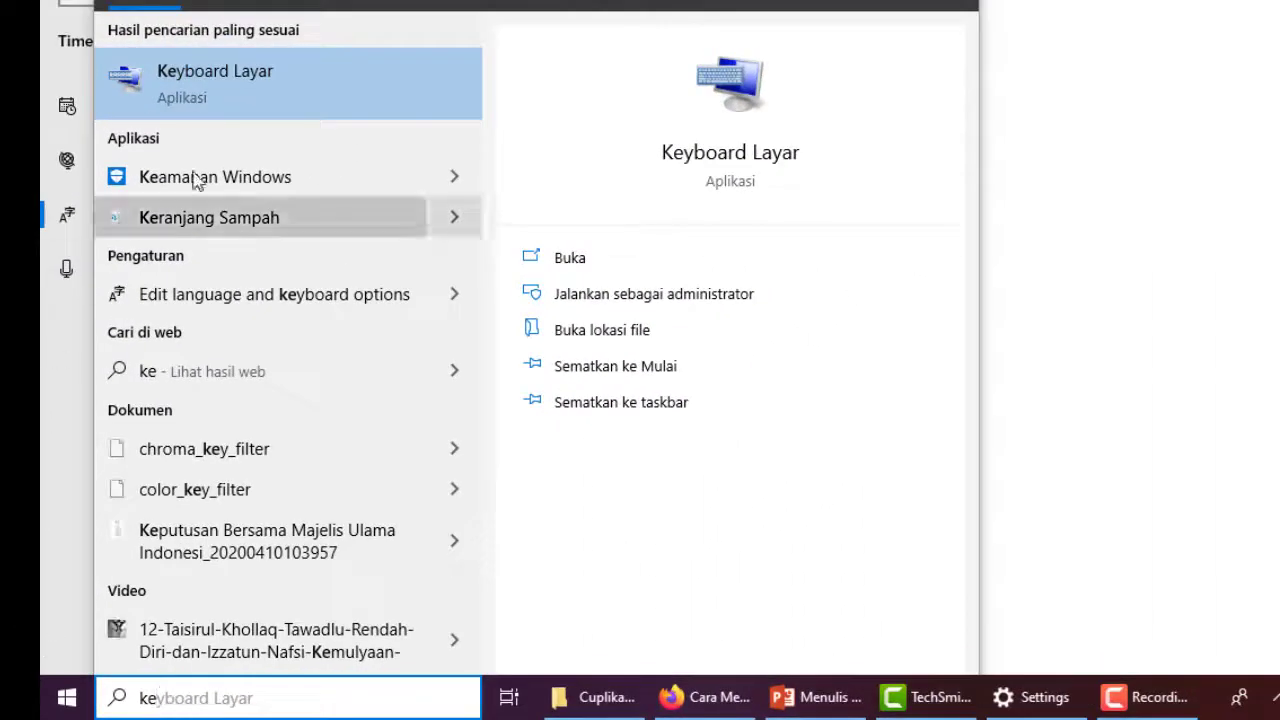
pyautogui.click(273, 97)
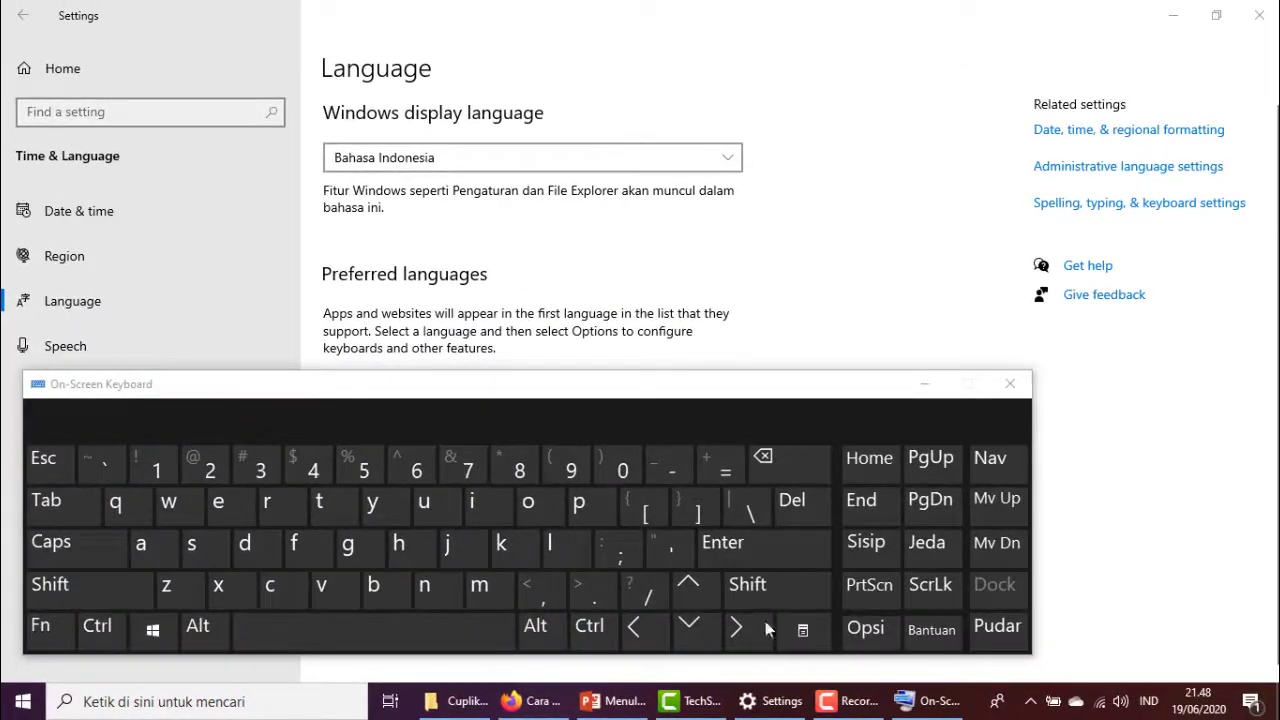
pyautogui.moveTo(580, 387); pyautogui.dragTo(690, 370)
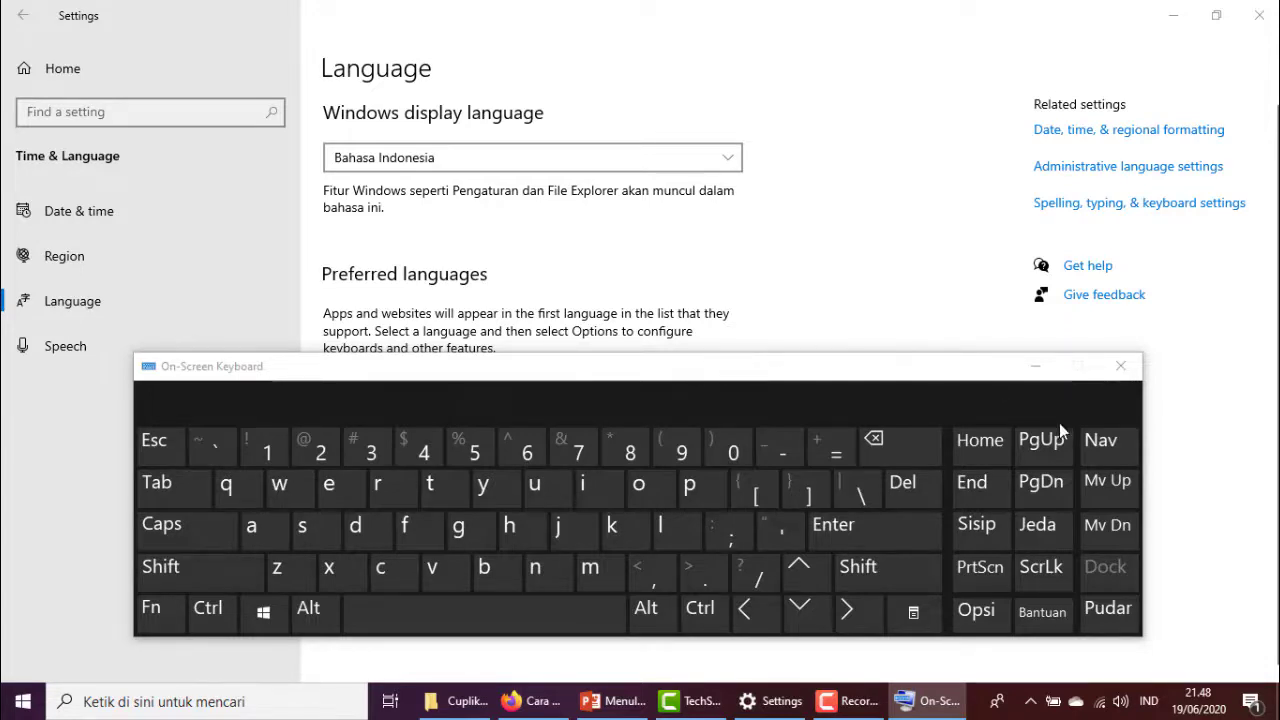
# Step: Move the on-screen keyboard clear of the language selector and switch the input language to Arab (Uni Emirat Arab), Keyboard Arabic (101)
pyautogui.click(1150, 706)
pyautogui.moveTo(906, 374); pyautogui.dragTo(775, 406)
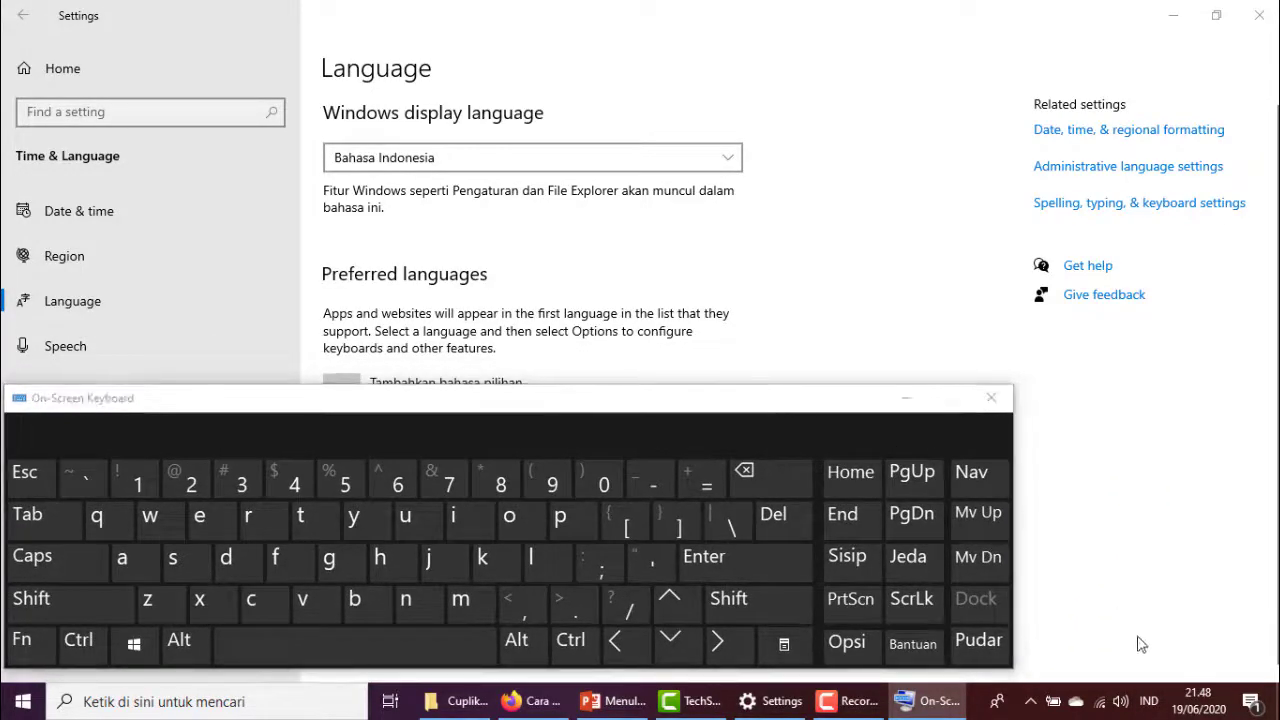
pyautogui.click(1148, 702)
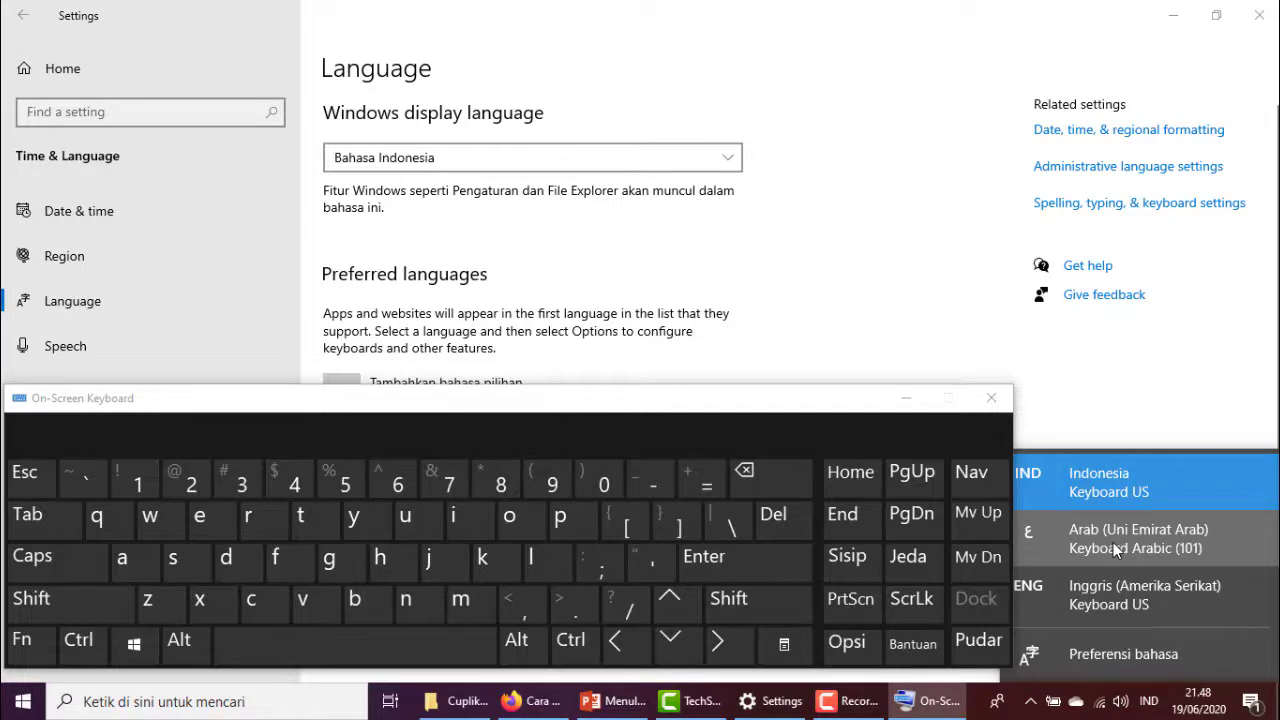
pyautogui.click(1113, 546)
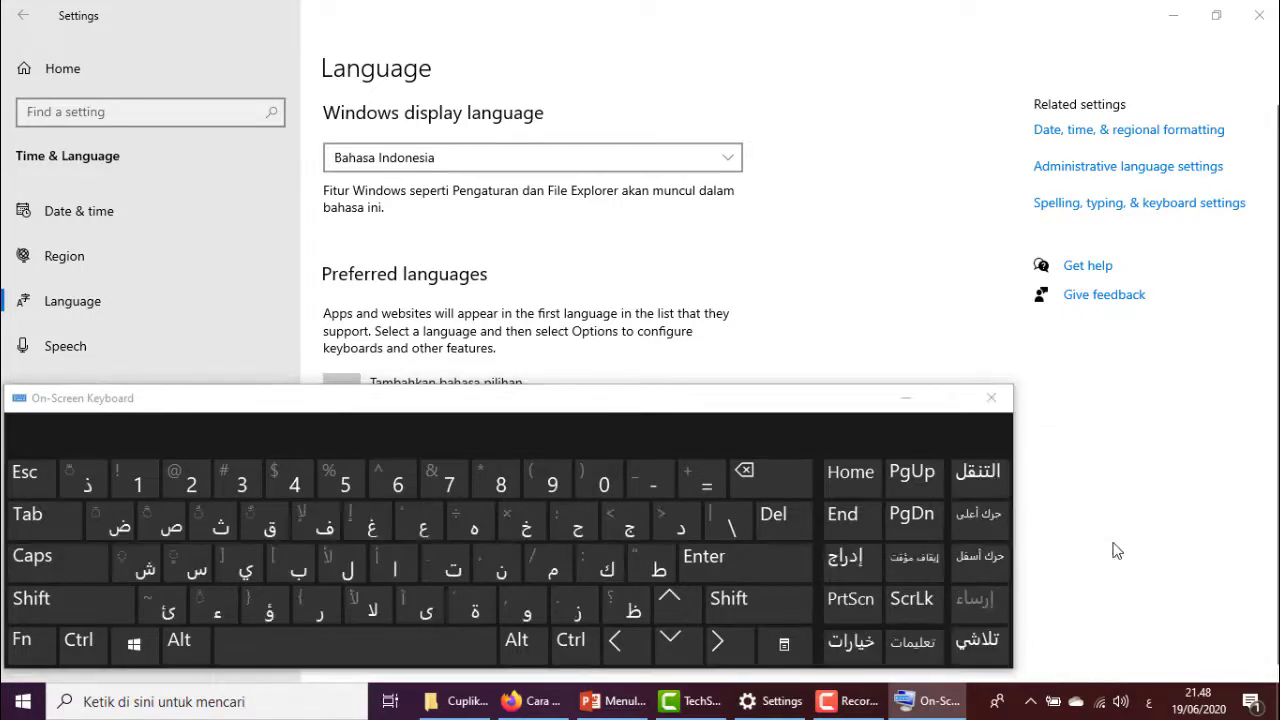
pyautogui.click(609, 413)
pyautogui.moveTo(609, 413); pyautogui.dragTo(611, 414)
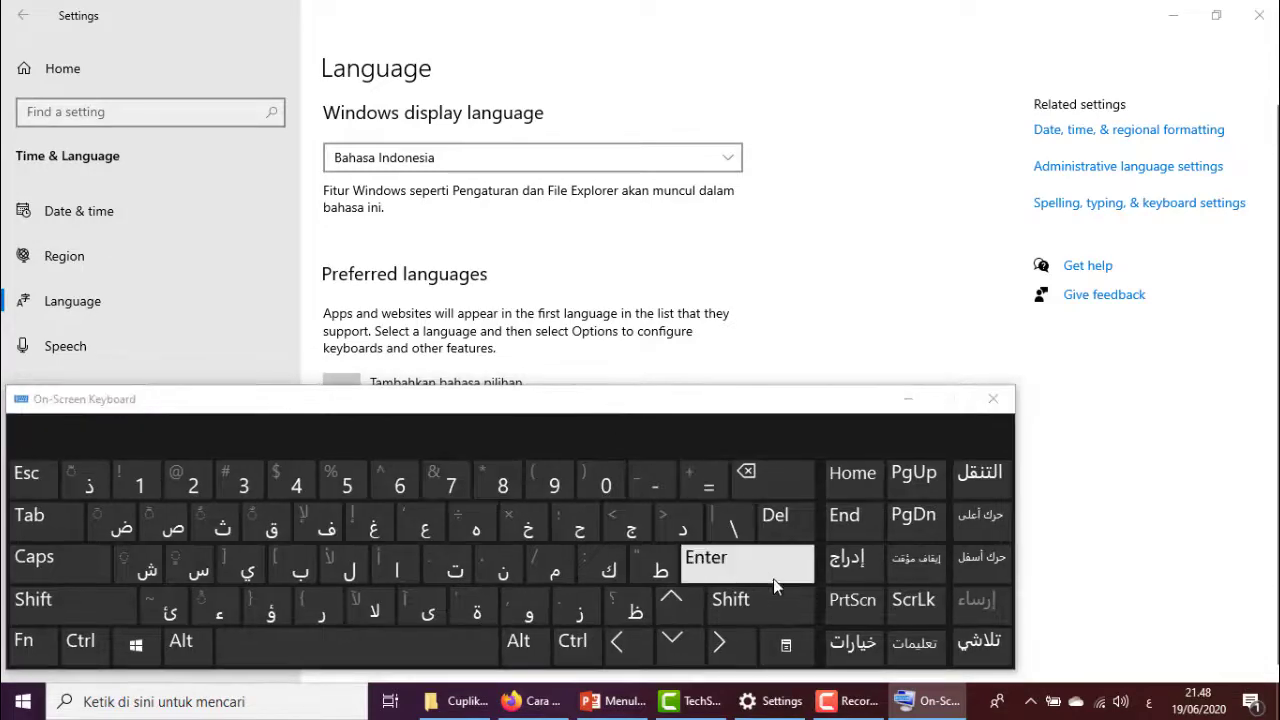
# Step: Find Word among the installed apps and open a new blank document in it
pyautogui.click(22, 705)
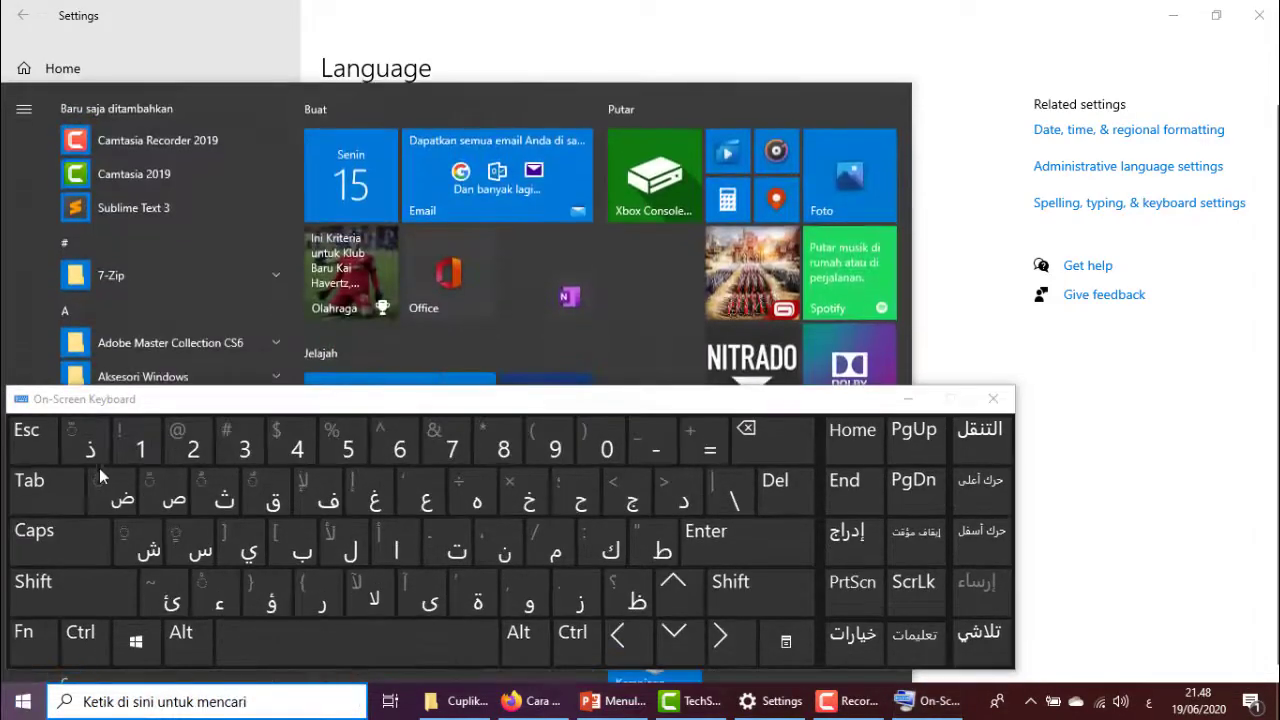
pyautogui.scroll(-10, 226, 219)
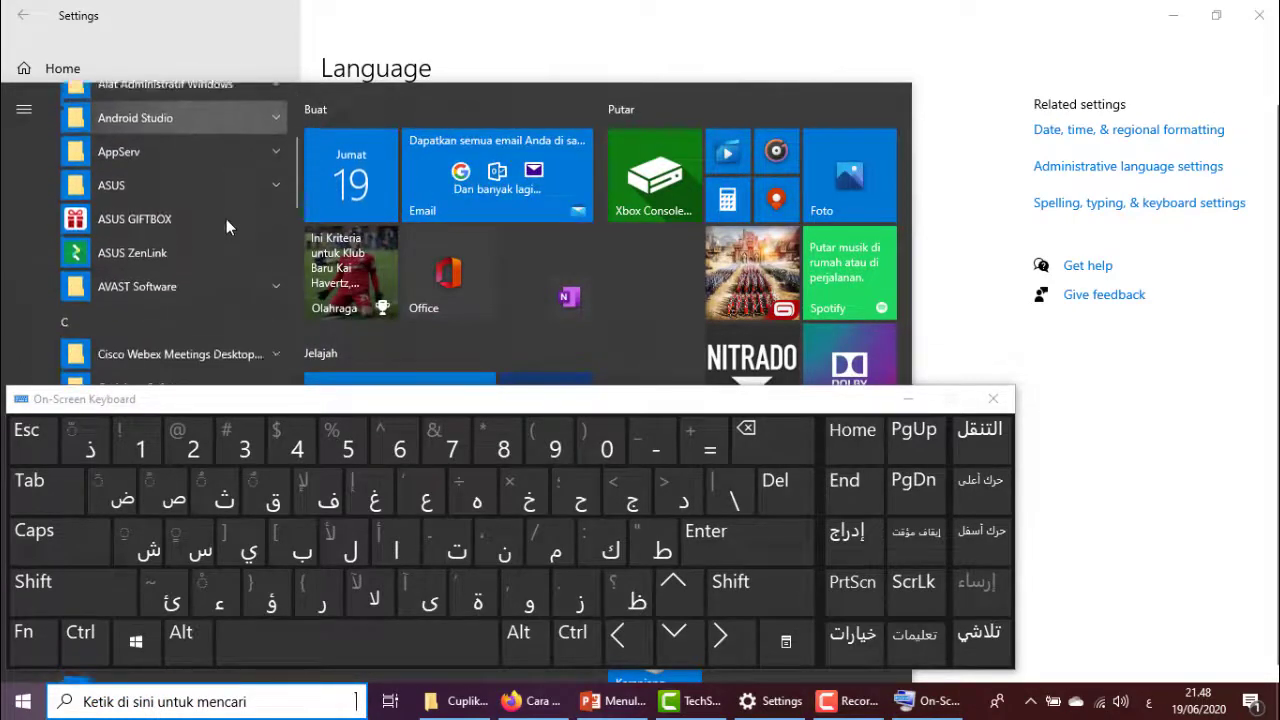
pyautogui.scroll(-10, 226, 218)
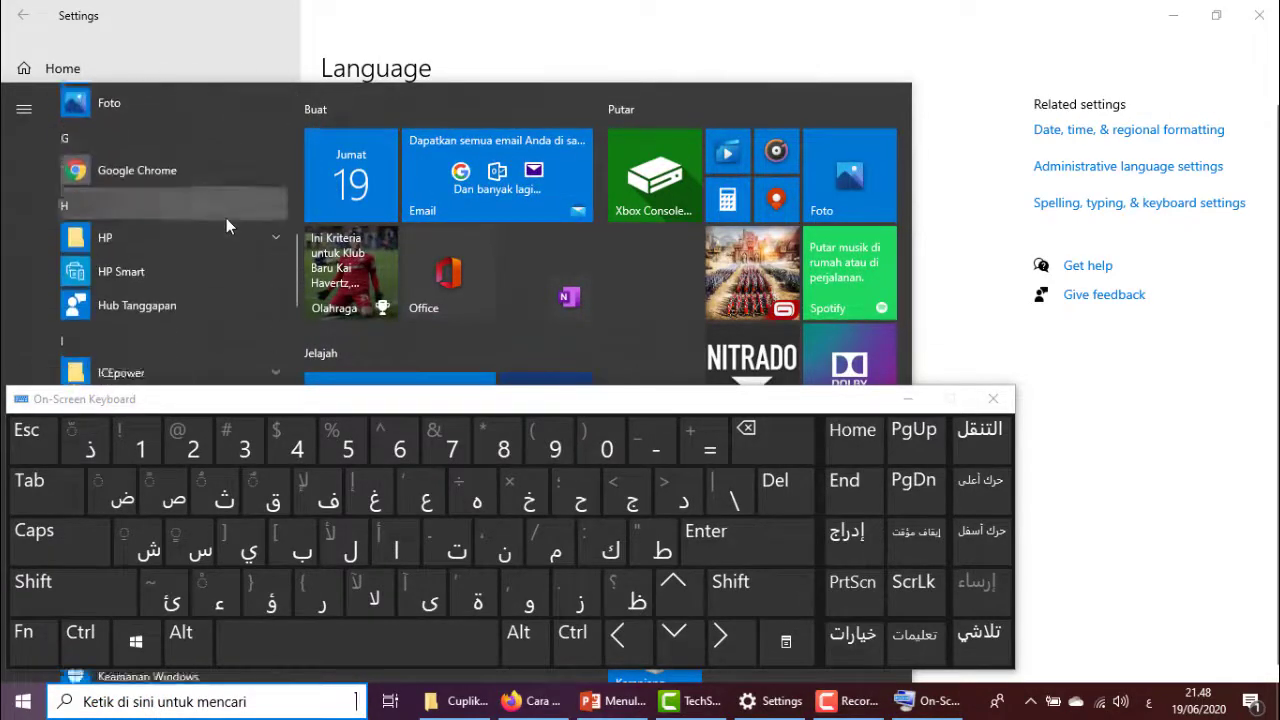
pyautogui.scroll(-5, 226, 218)
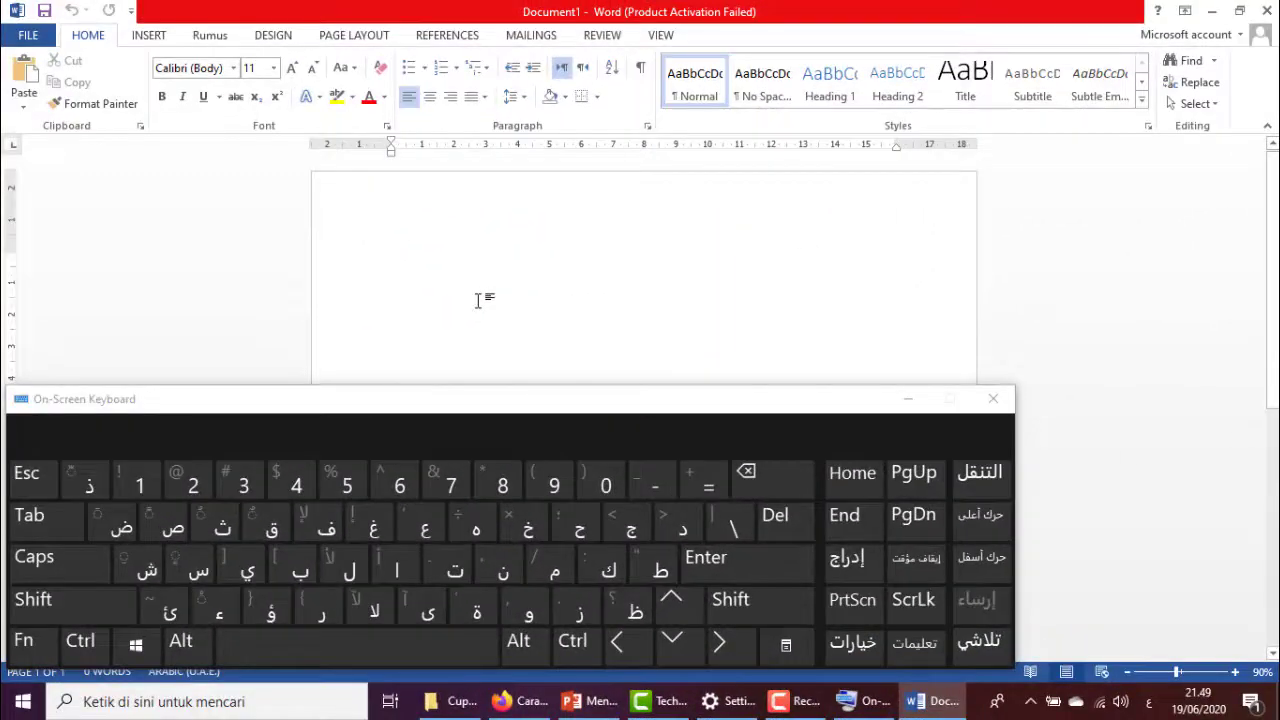
# Step: Place the on-screen keyboard over the lower part of the Word window, below the start of the blank page
pyautogui.moveTo(752, 418); pyautogui.dragTo(772, 384)
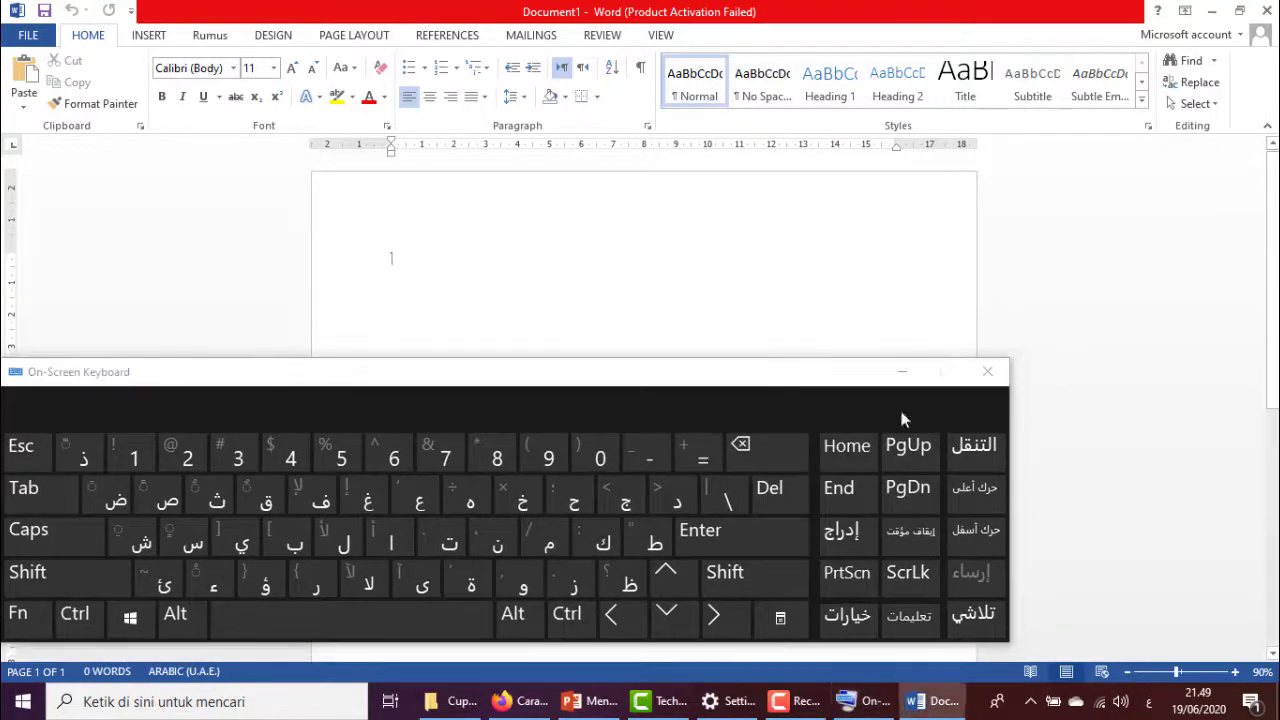
pyautogui.click(1121, 698)
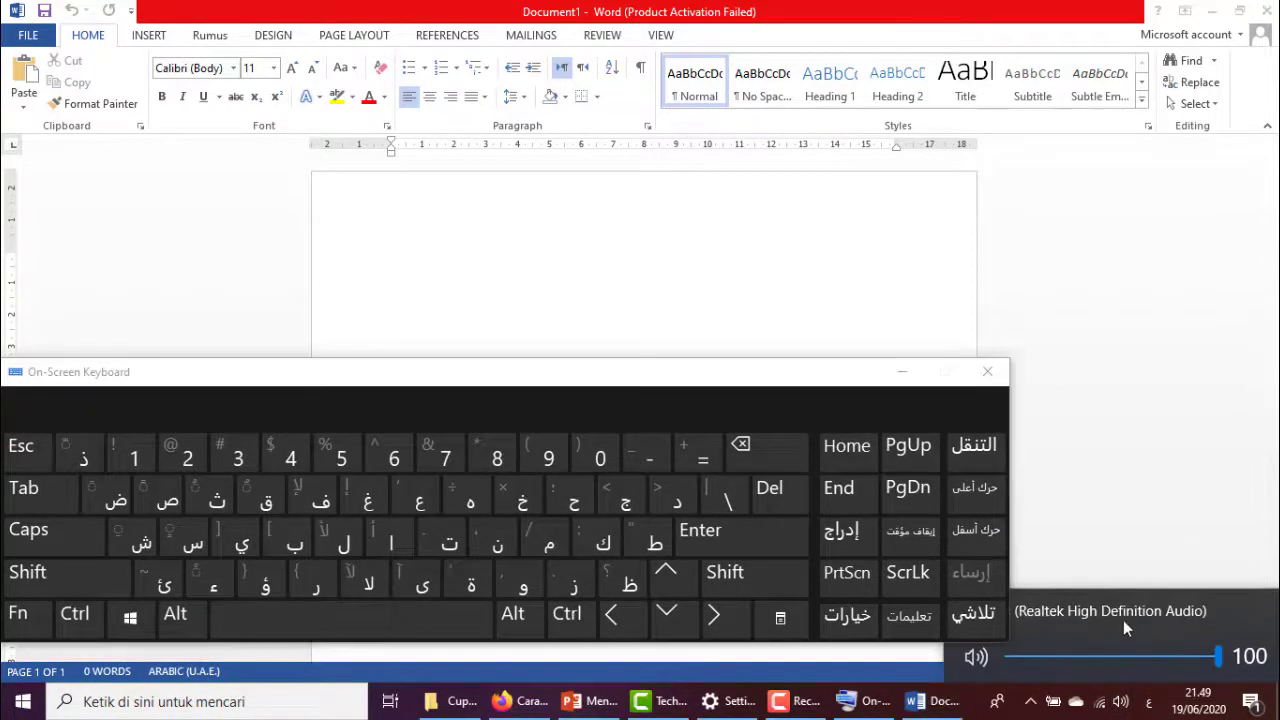
pyautogui.click(1149, 703)
pyautogui.click(1151, 548)
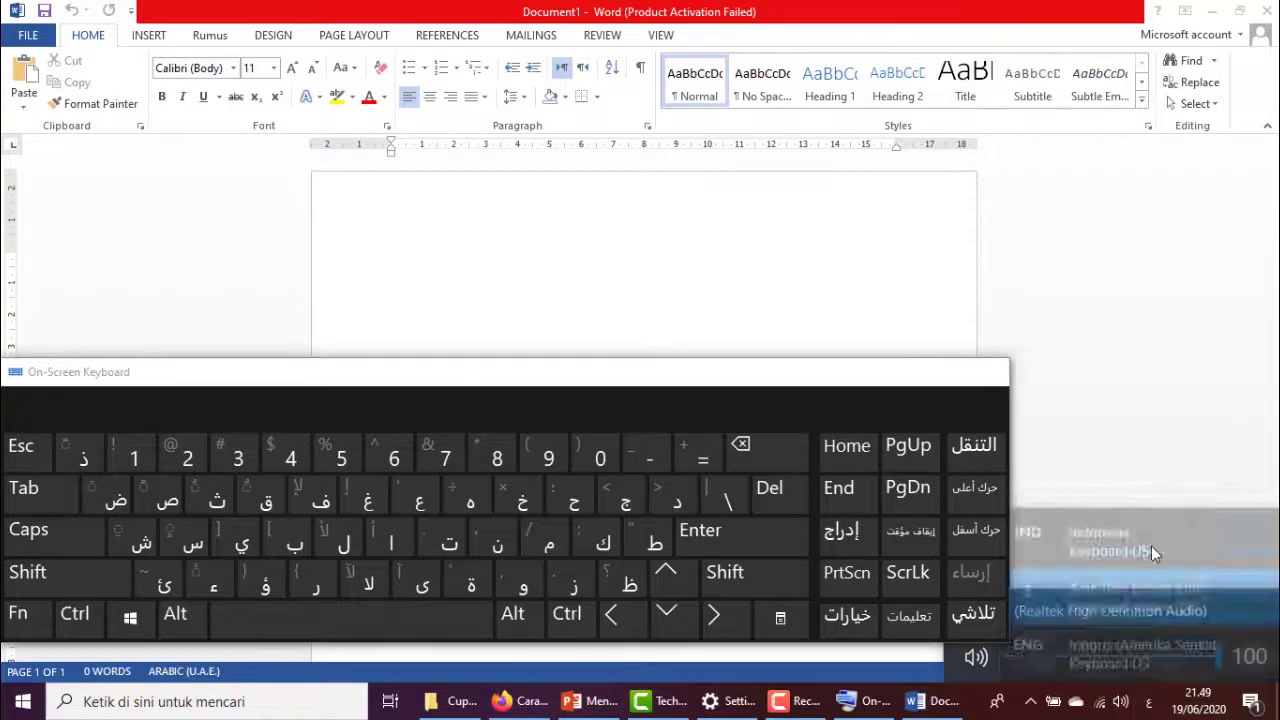
pyautogui.click(620, 385)
pyautogui.moveTo(648, 378); pyautogui.dragTo(870, 385)
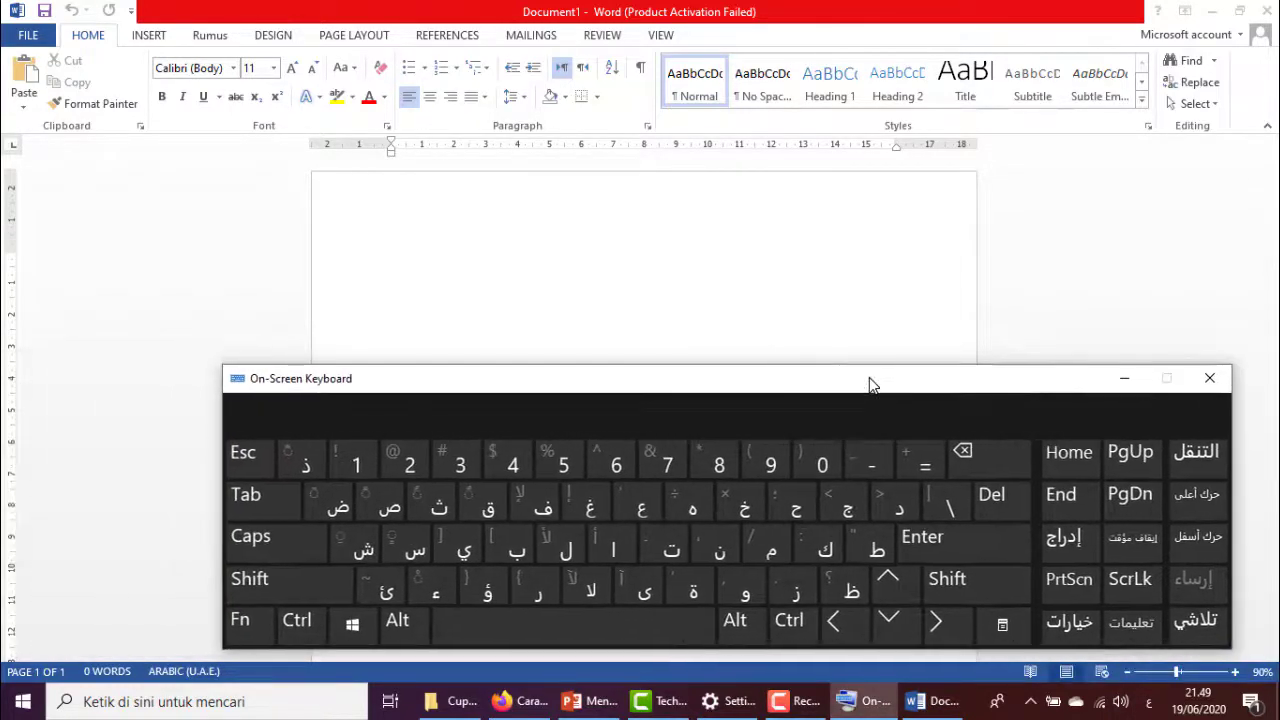
# Step: Place the cursor in the blank document and enter the Arabic letter ا with the on-screen keyboard
pyautogui.click(770, 289)
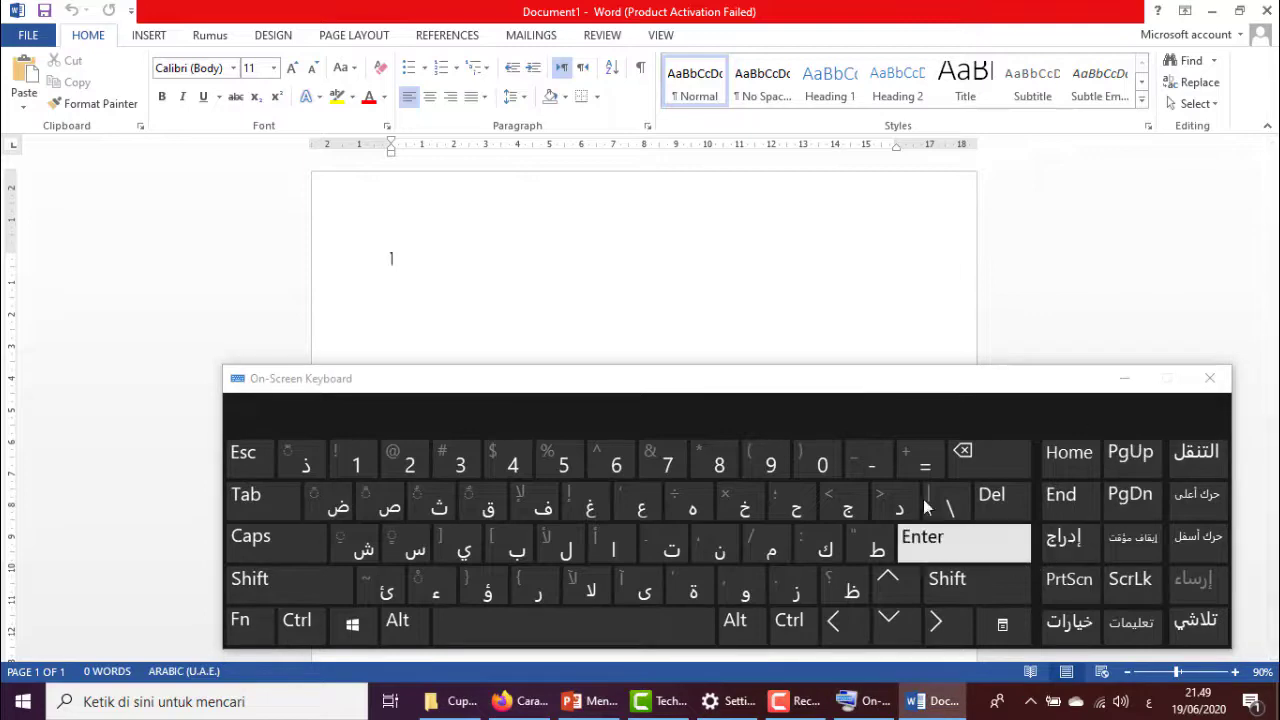
pyautogui.click(798, 382)
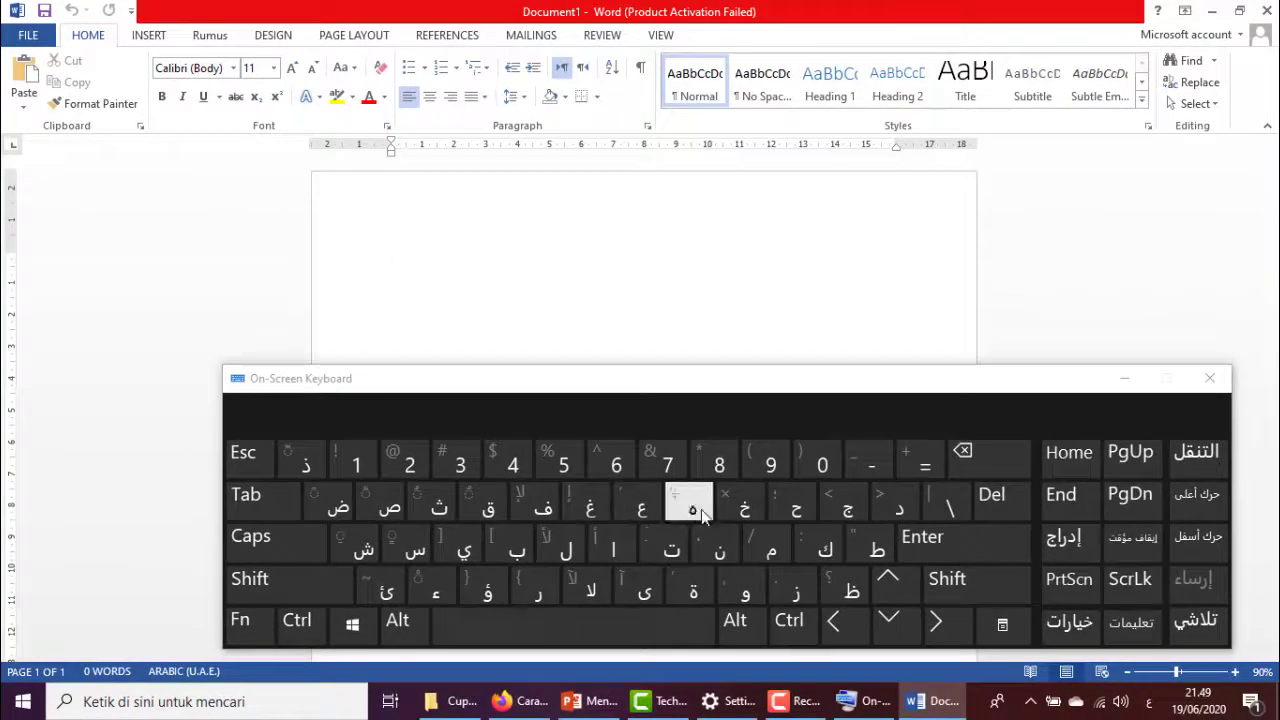
pyautogui.click(620, 552)
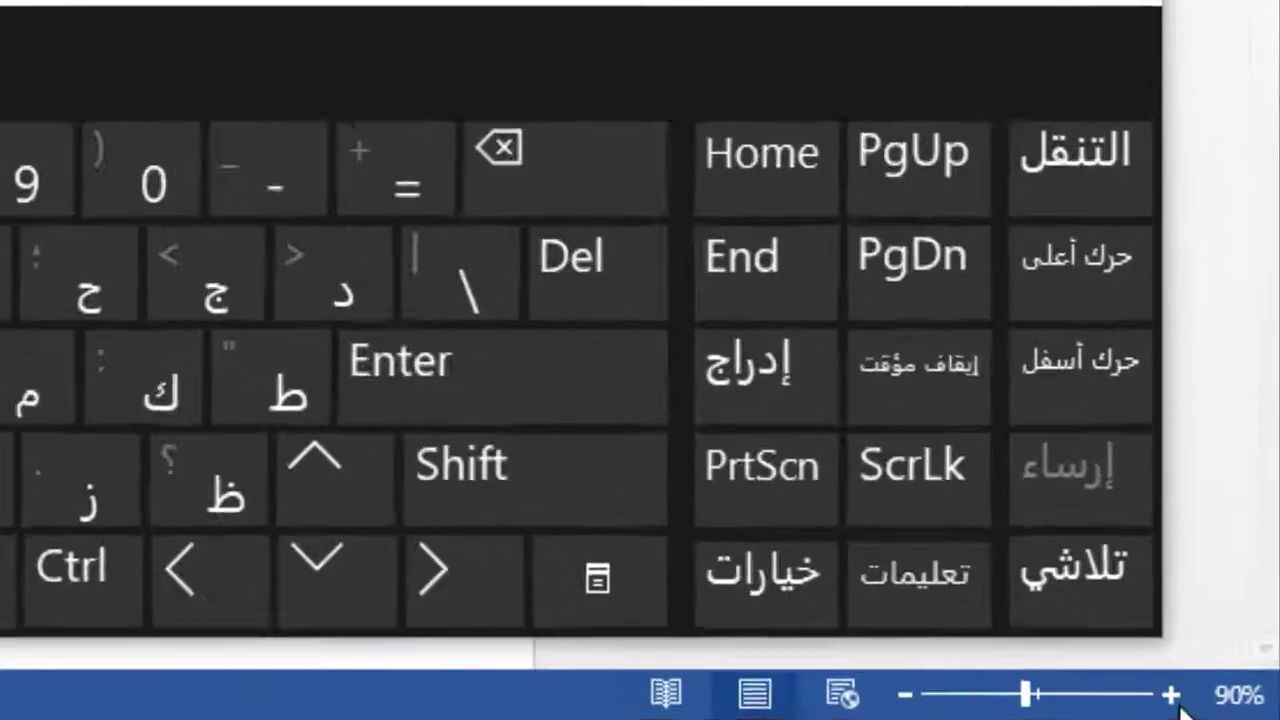
# Step: Set the document zoom to 170%
pyautogui.click(1235, 671)
pyautogui.click(1160, 706)
pyautogui.click(1160, 706)
pyautogui.click(1160, 706)
pyautogui.click(1160, 706)
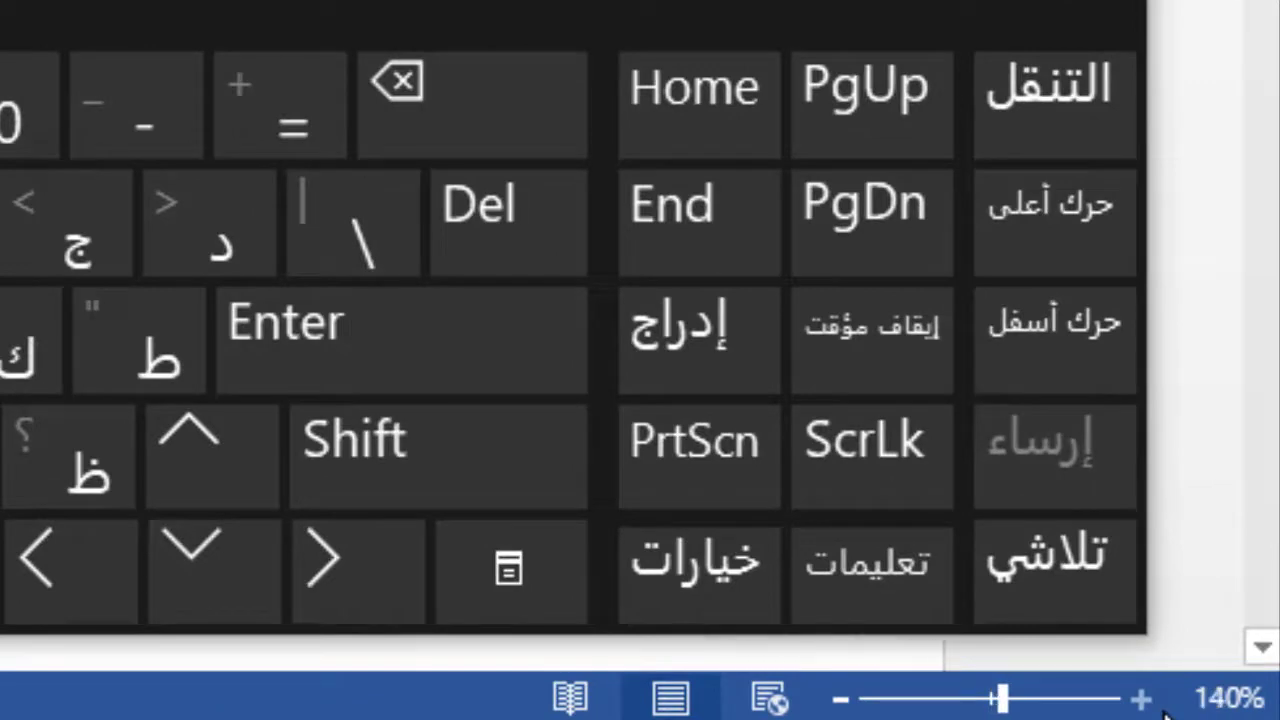
pyautogui.click(1160, 706)
pyautogui.click(1160, 706)
pyautogui.click(1160, 706)
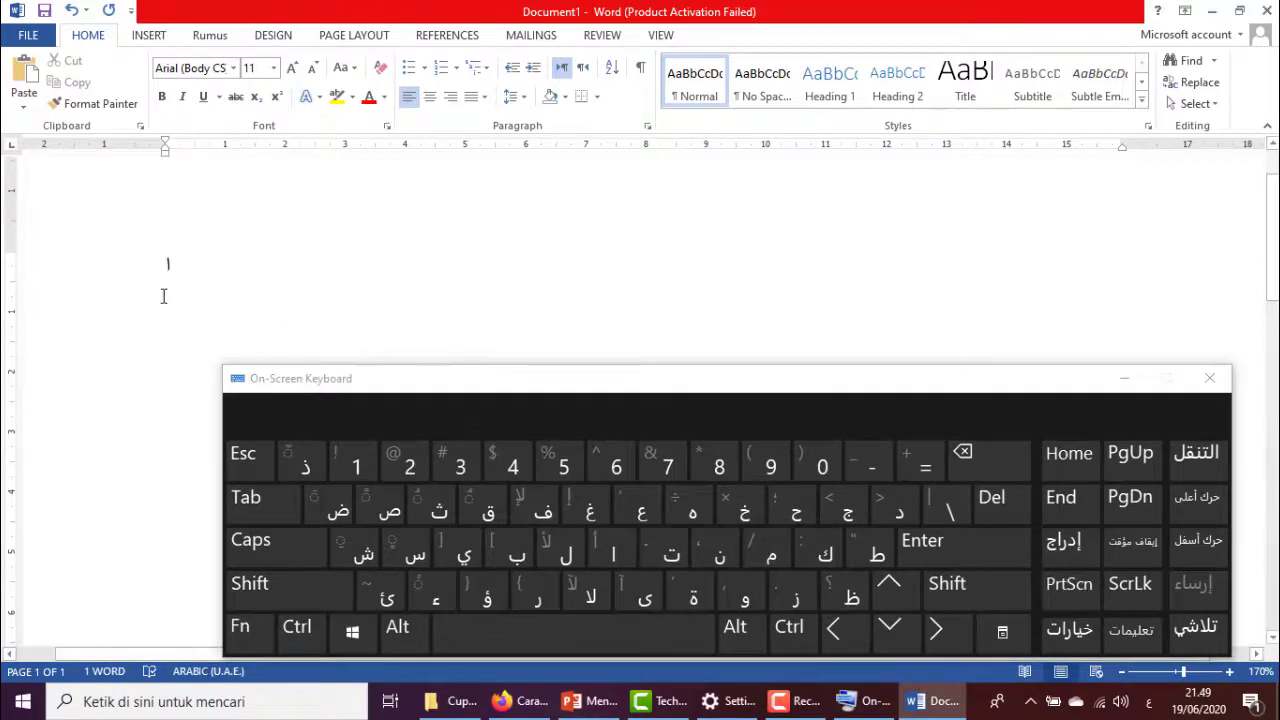
# Step: Select the line with the letter ا and enlarge its font size to 80
pyautogui.click(27, 268)
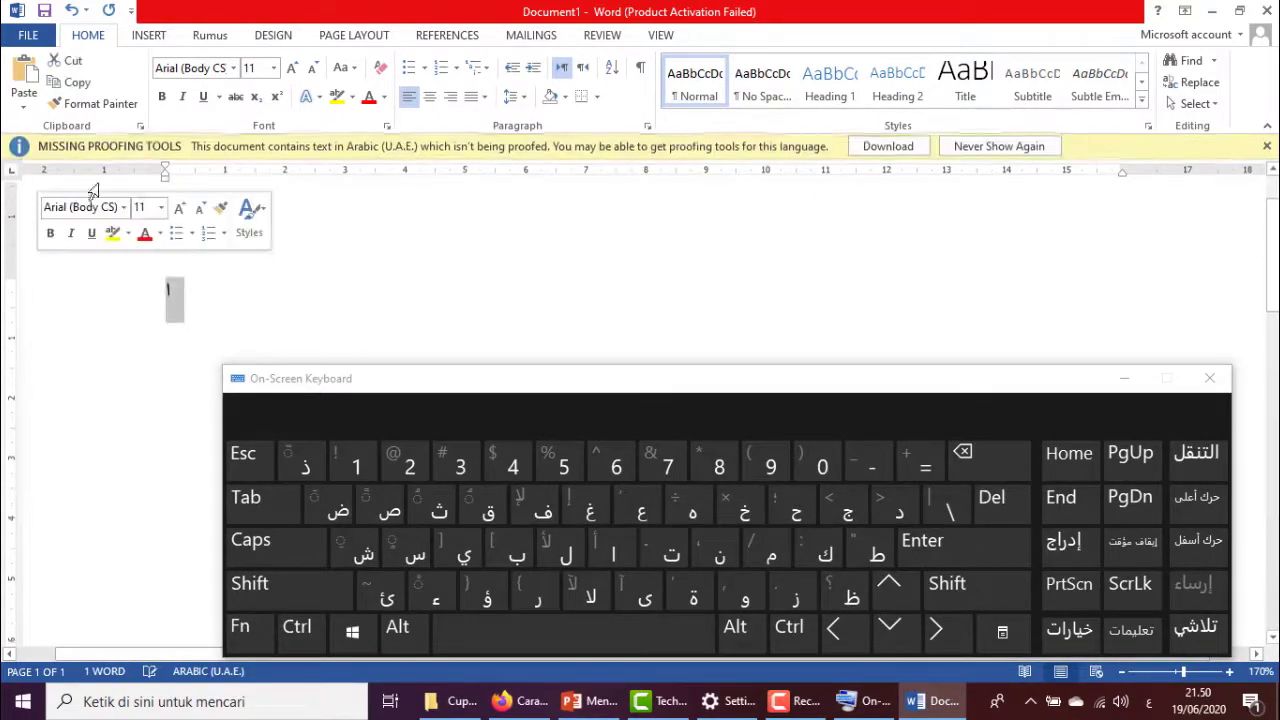
pyautogui.click(292, 69)
pyautogui.click(292, 69)
pyautogui.click(292, 69)
pyautogui.click(292, 69)
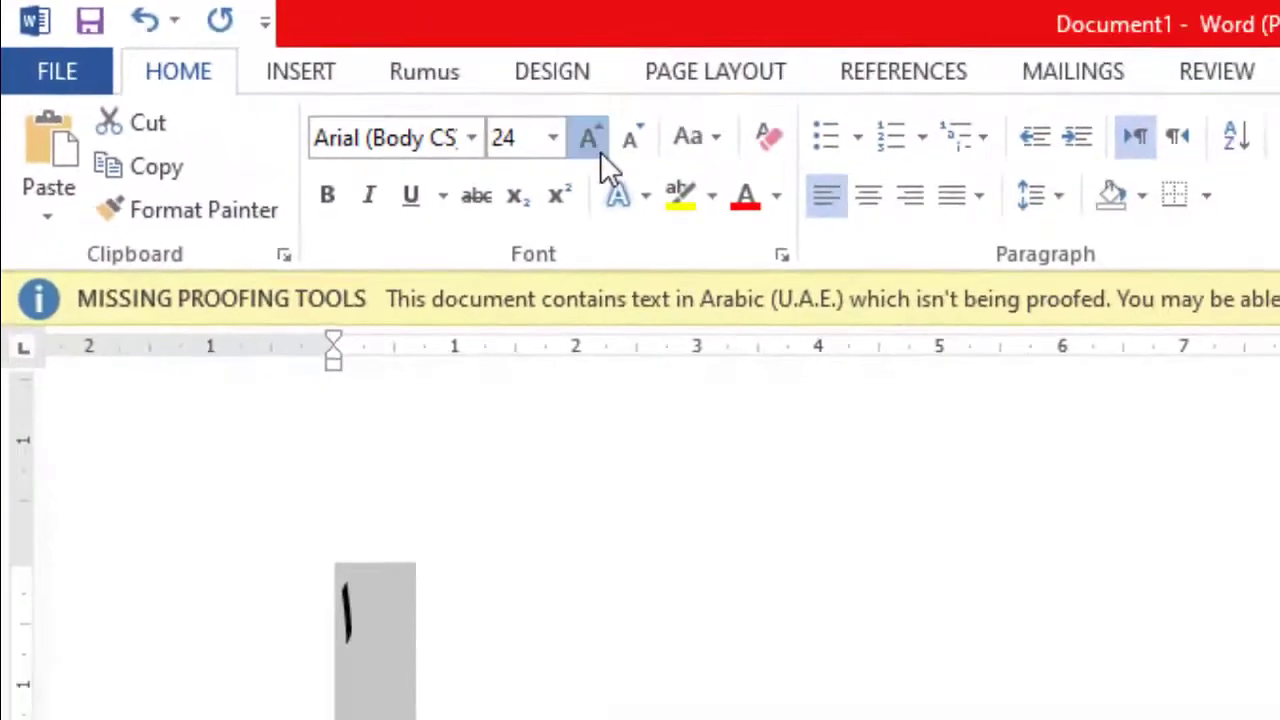
pyautogui.click(481, 112)
pyautogui.click(481, 112)
pyautogui.click(481, 112)
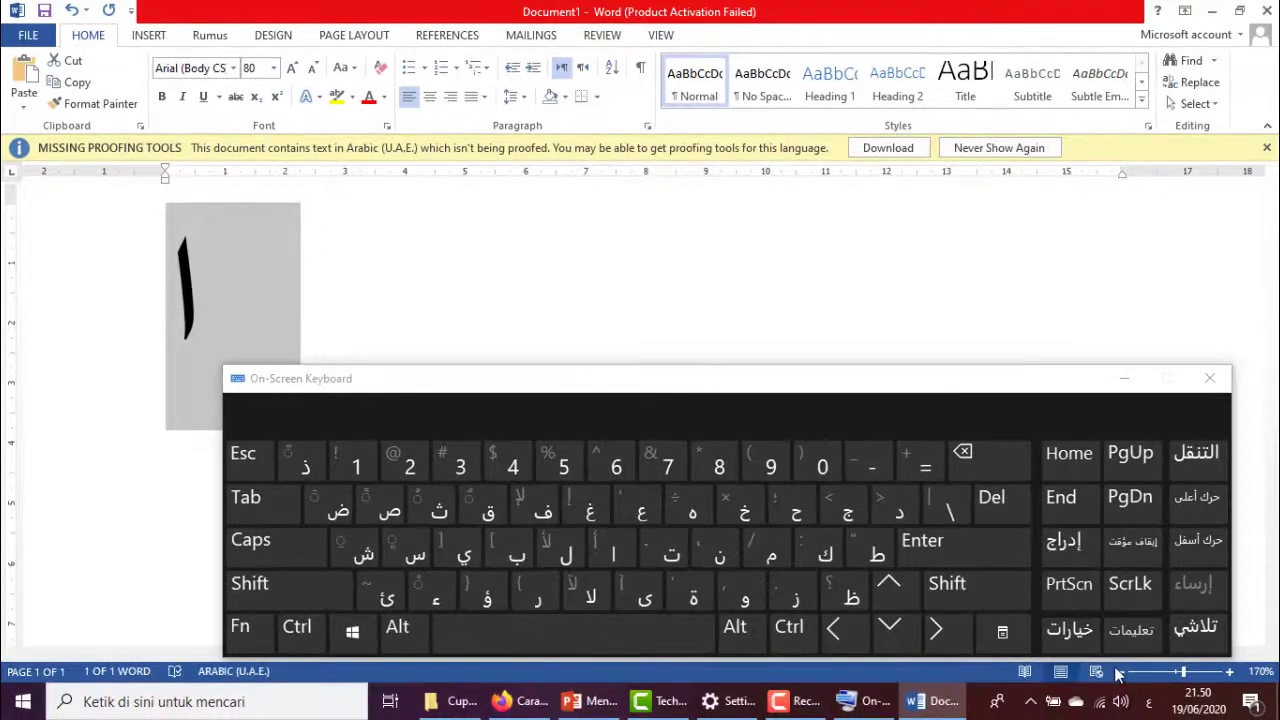
# Step: Set the document zoom to 90%
pyautogui.click(1124, 672)
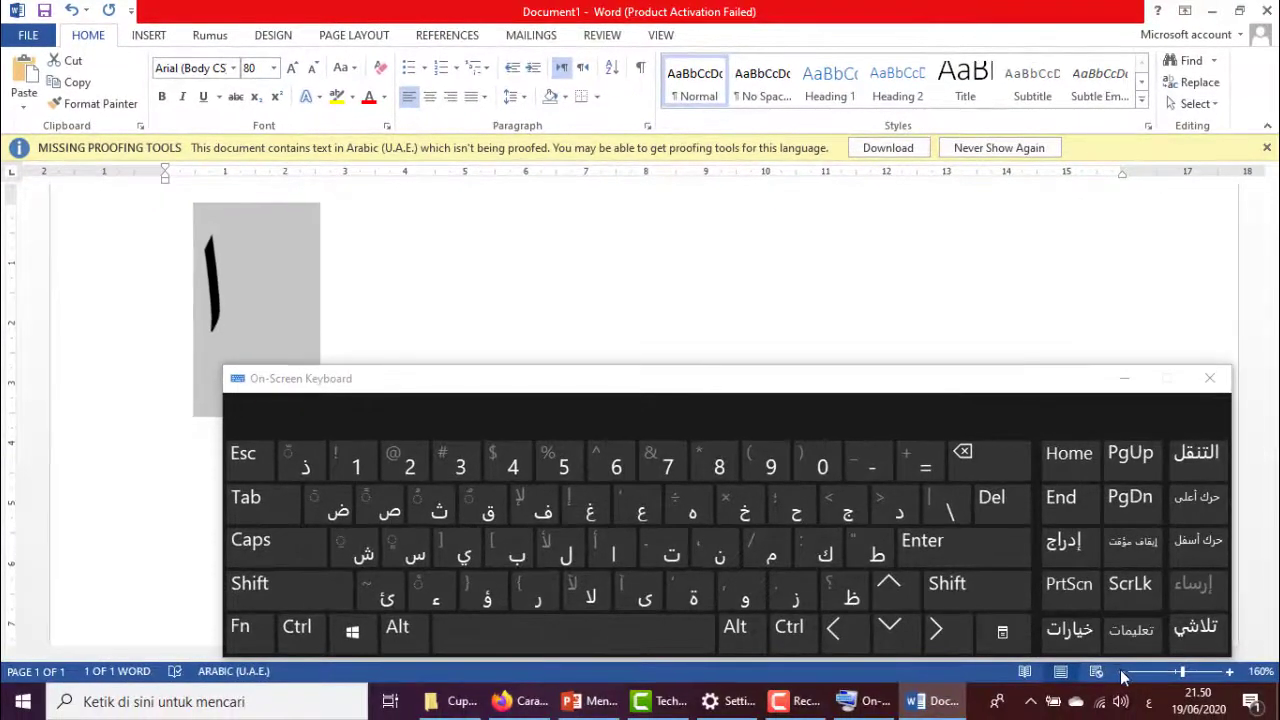
pyautogui.click(1121, 673)
pyautogui.click(1121, 673)
pyautogui.click(1121, 673)
pyautogui.click(1121, 673)
pyautogui.click(1121, 673)
pyautogui.click(1121, 673)
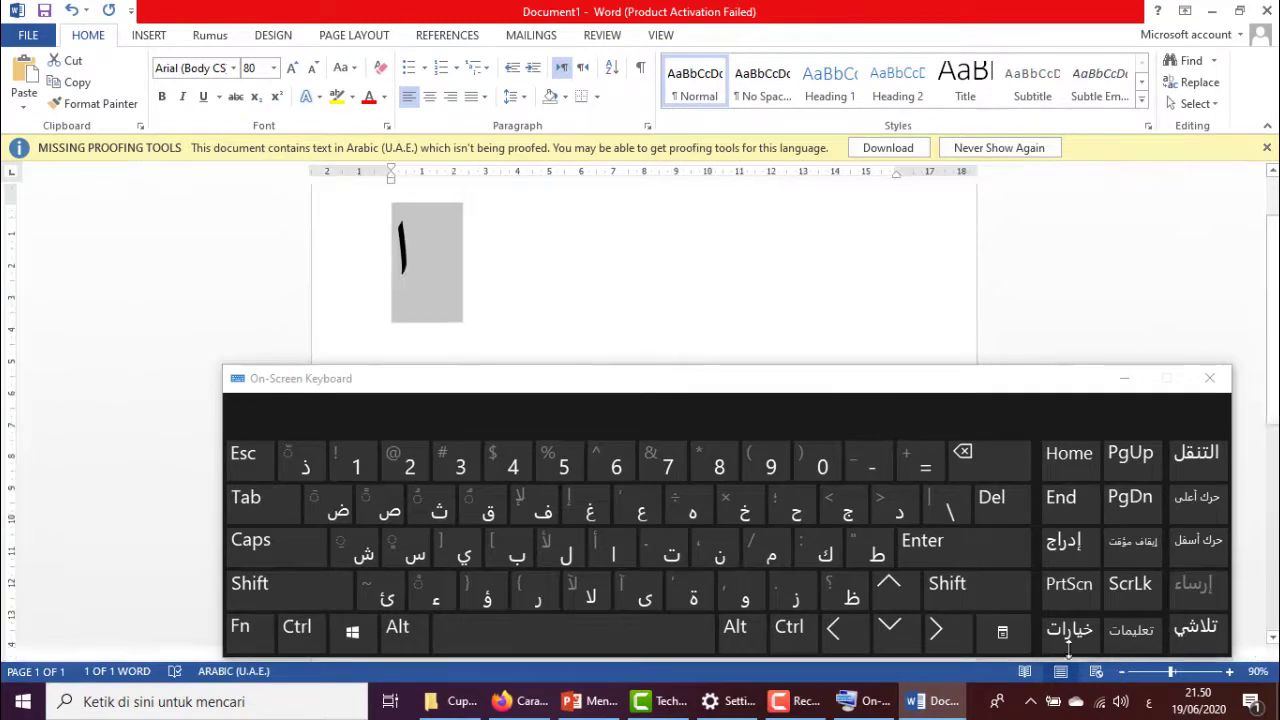
# Step: Right-align the line with the letter ا and dismiss the missing proofing tools notice
pyautogui.click(457, 100)
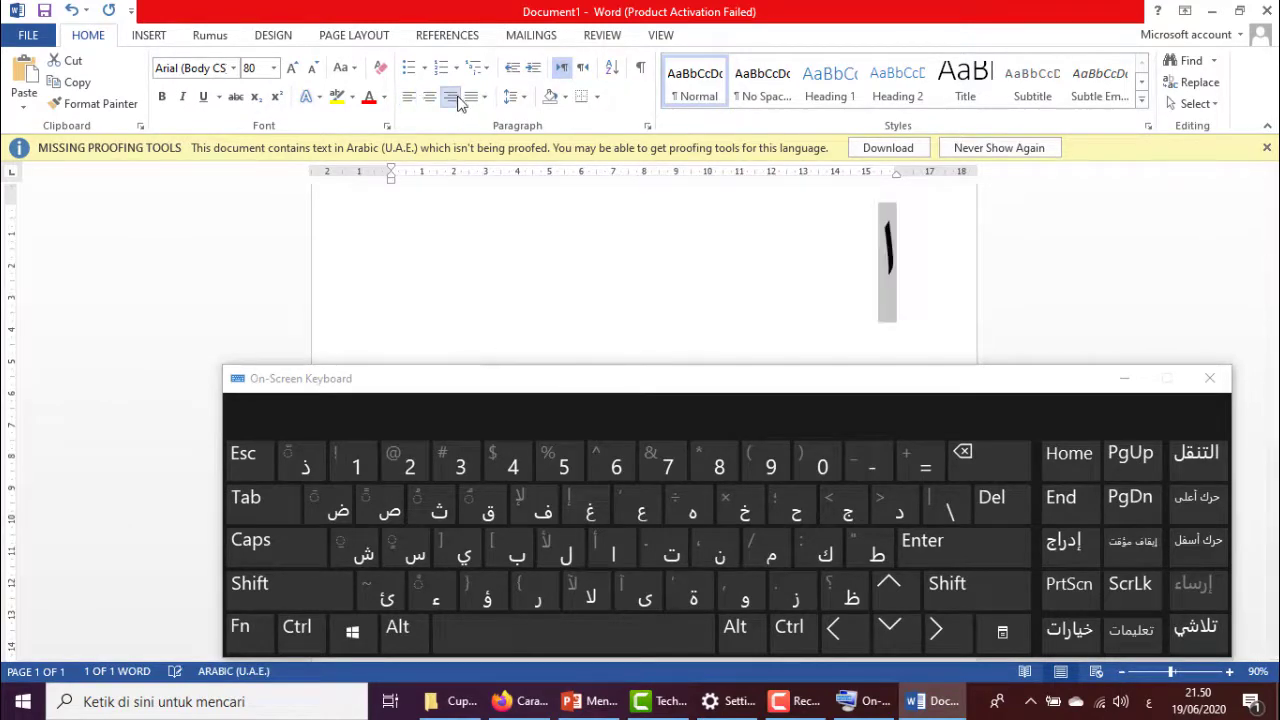
pyautogui.click(818, 252)
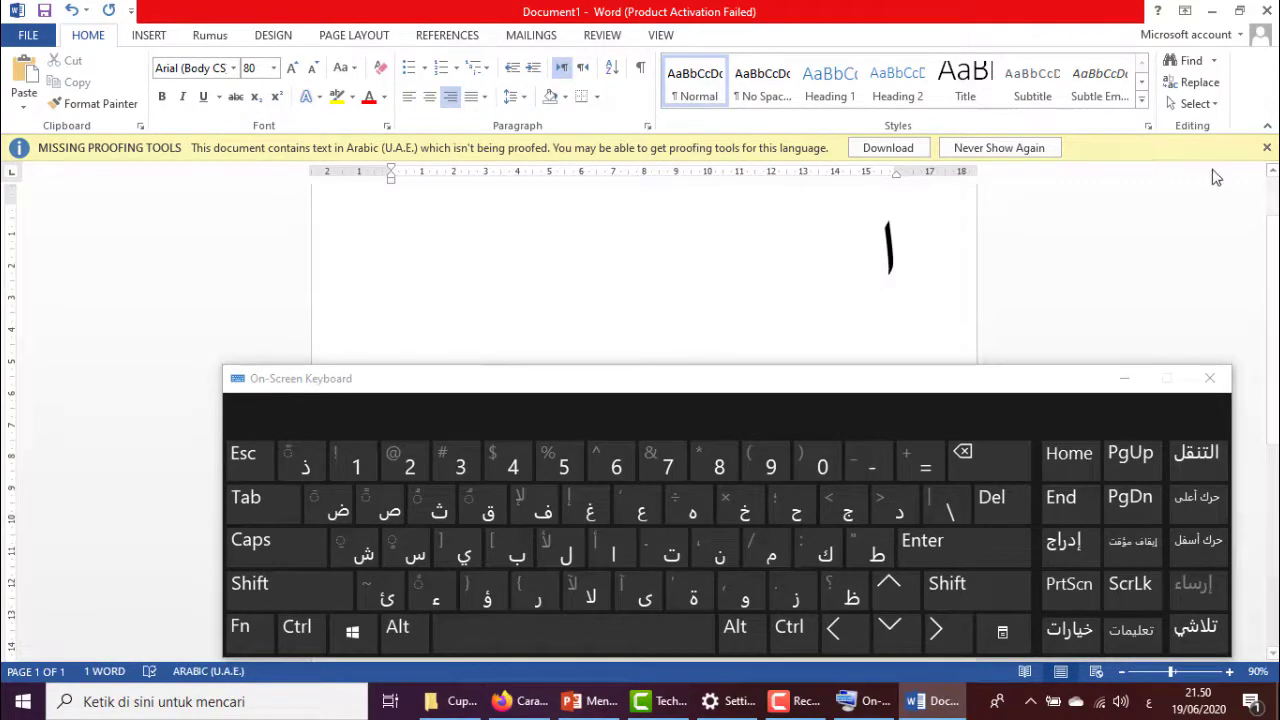
pyautogui.click(1266, 148)
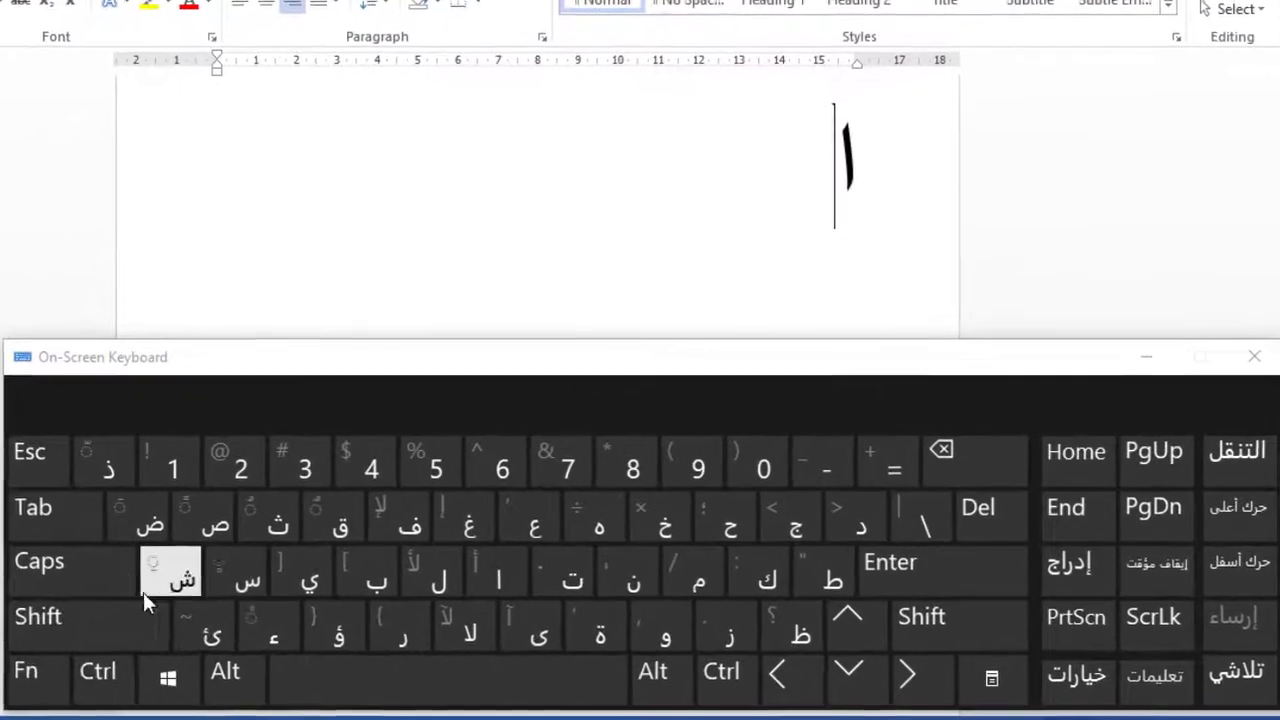
# Step: Add a fatha above the letter ا and continue the word with the letters ل and س using the on-screen keyboard
pyautogui.click(40, 642)
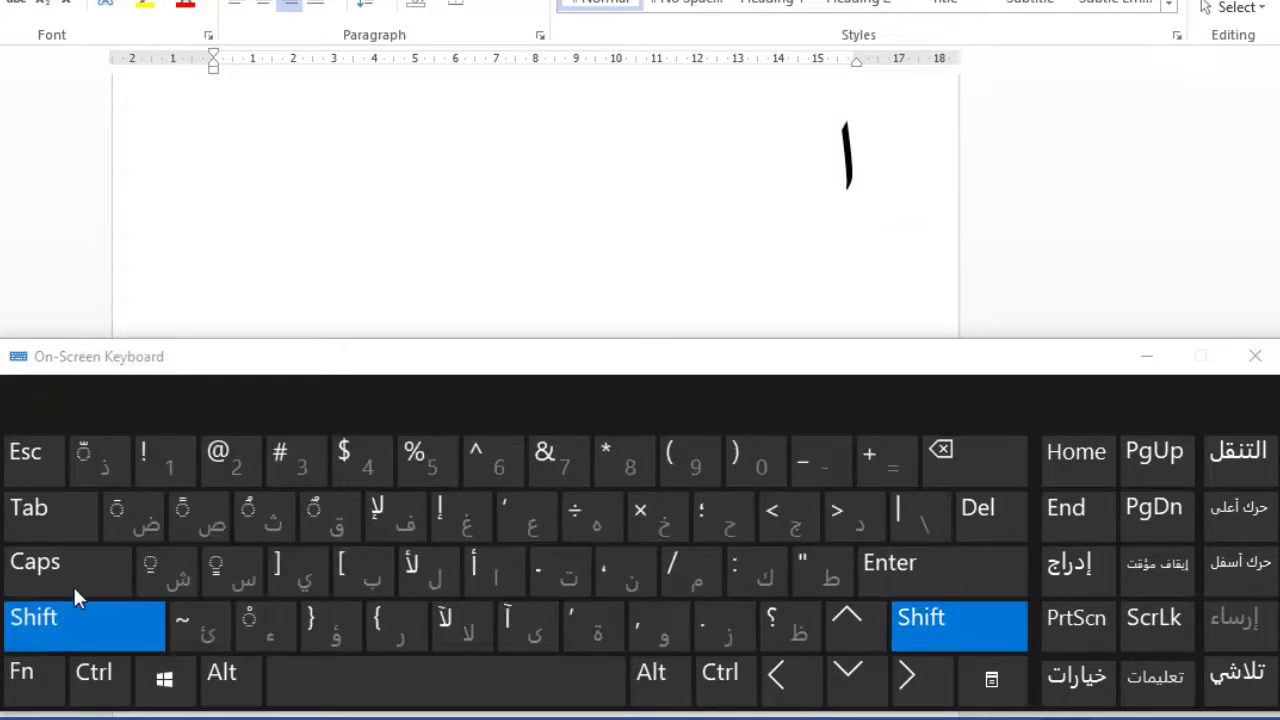
pyautogui.click(134, 517)
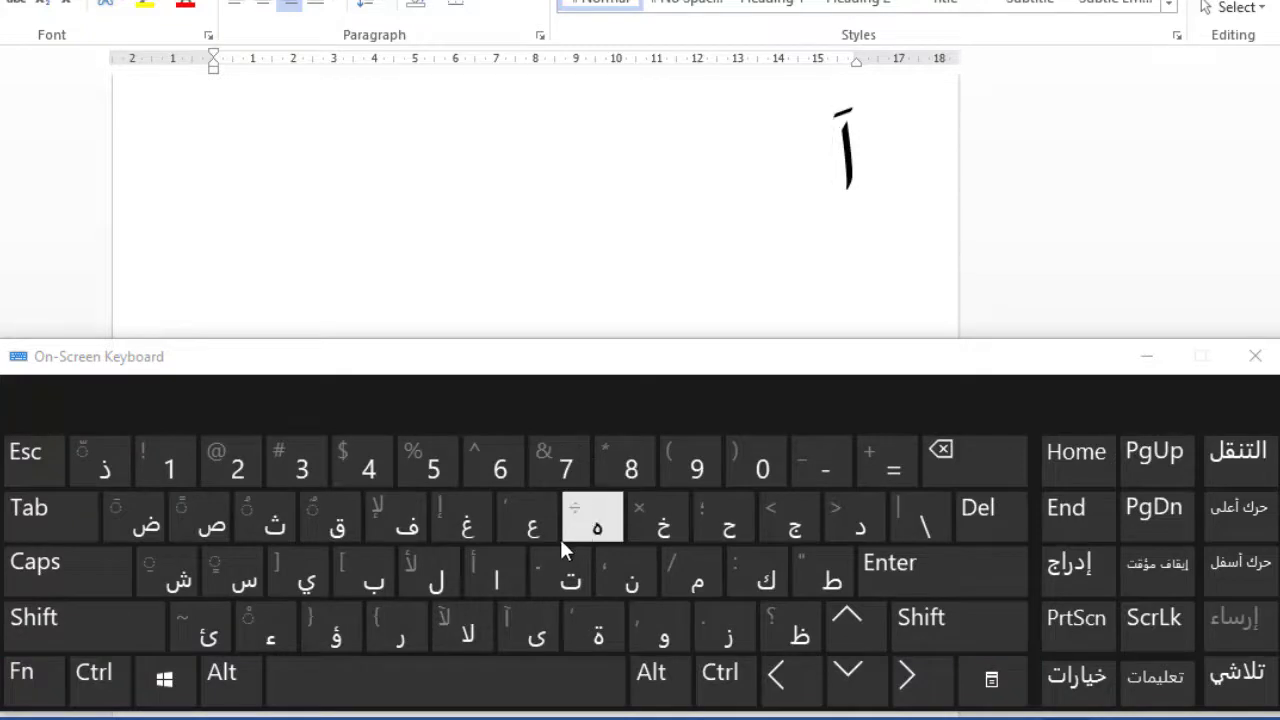
pyautogui.click(503, 581)
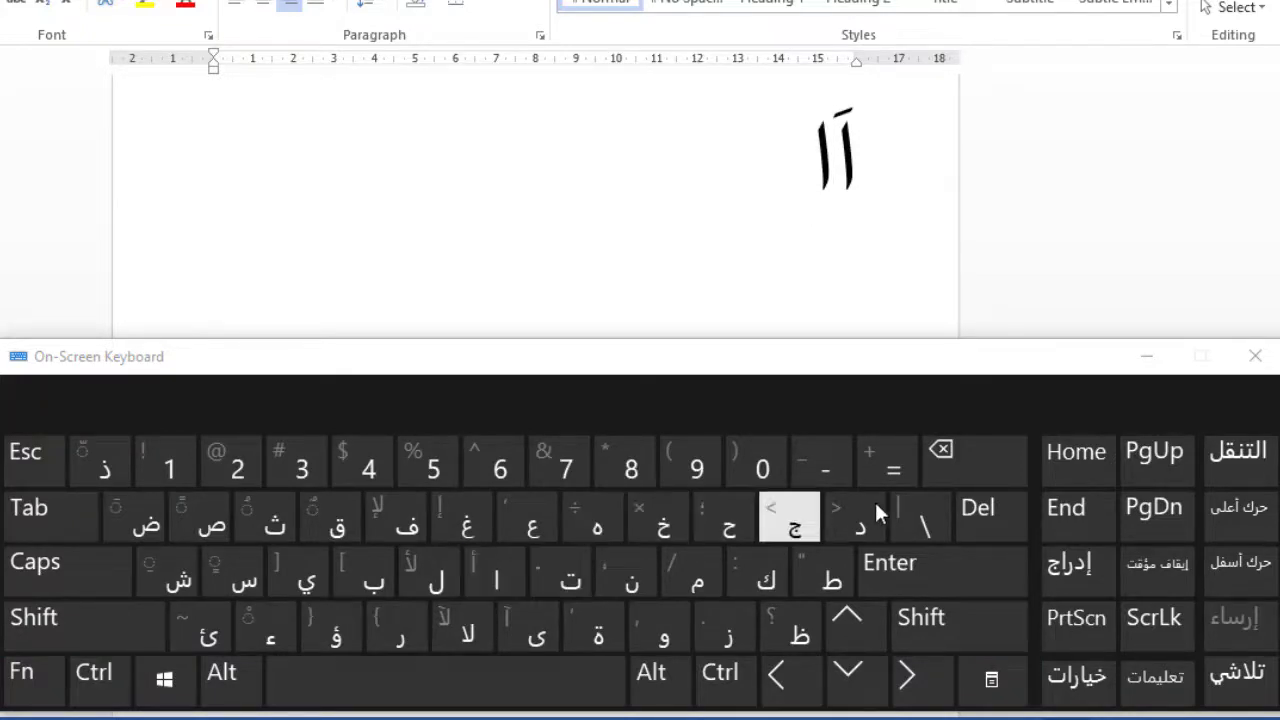
pyautogui.click(960, 468)
pyautogui.click(443, 585)
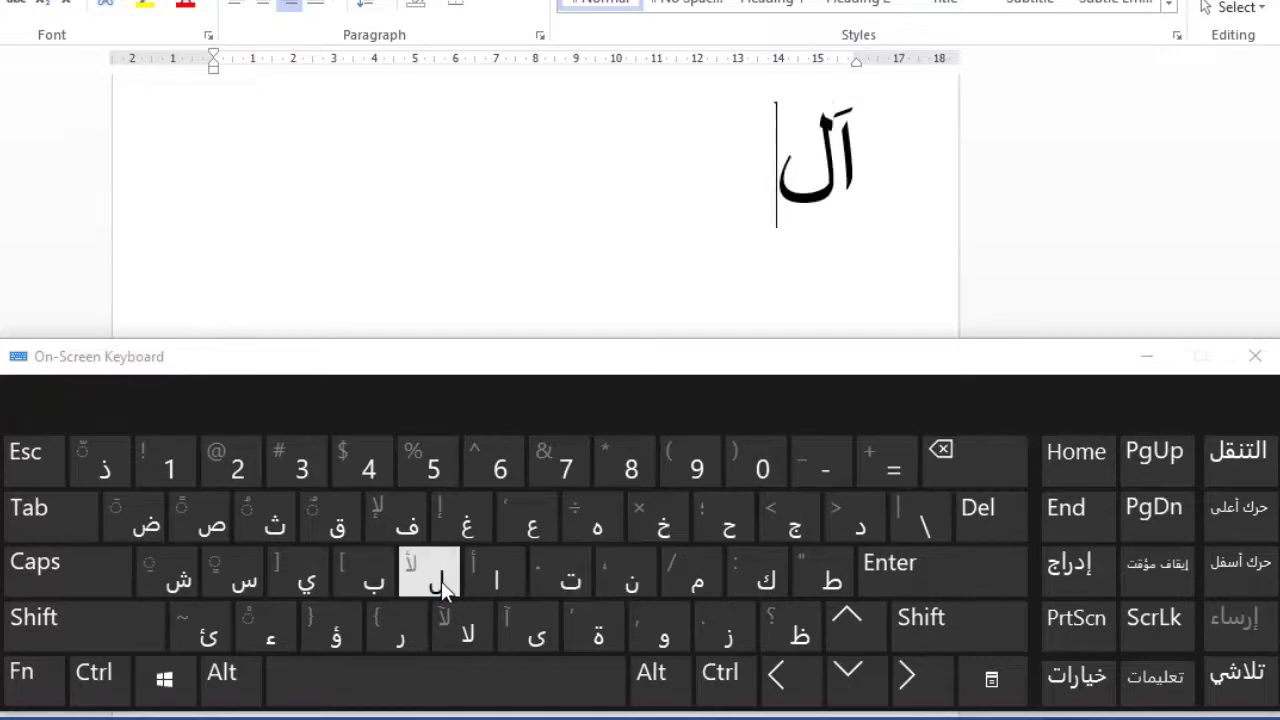
pyautogui.click(240, 578)
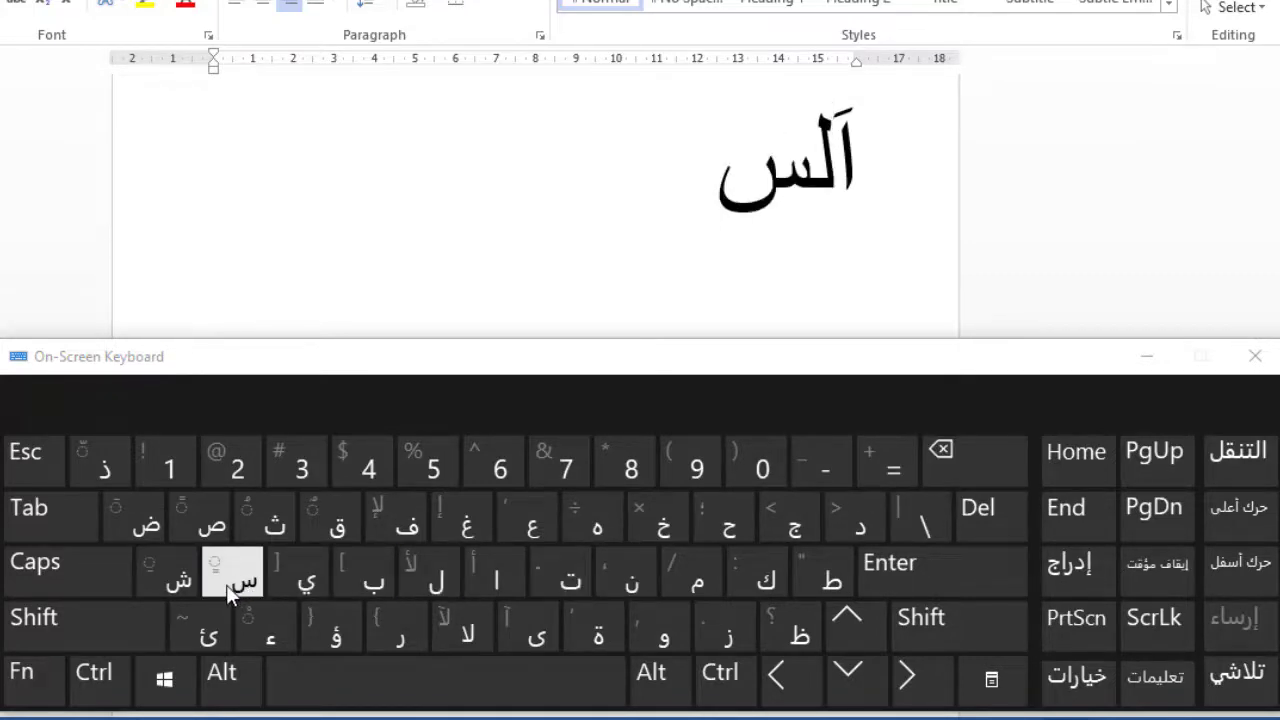
# Step: Add a shadda and a fatha above the letter س with the on-screen keyboard
pyautogui.click(122, 625)
pyautogui.click(106, 468)
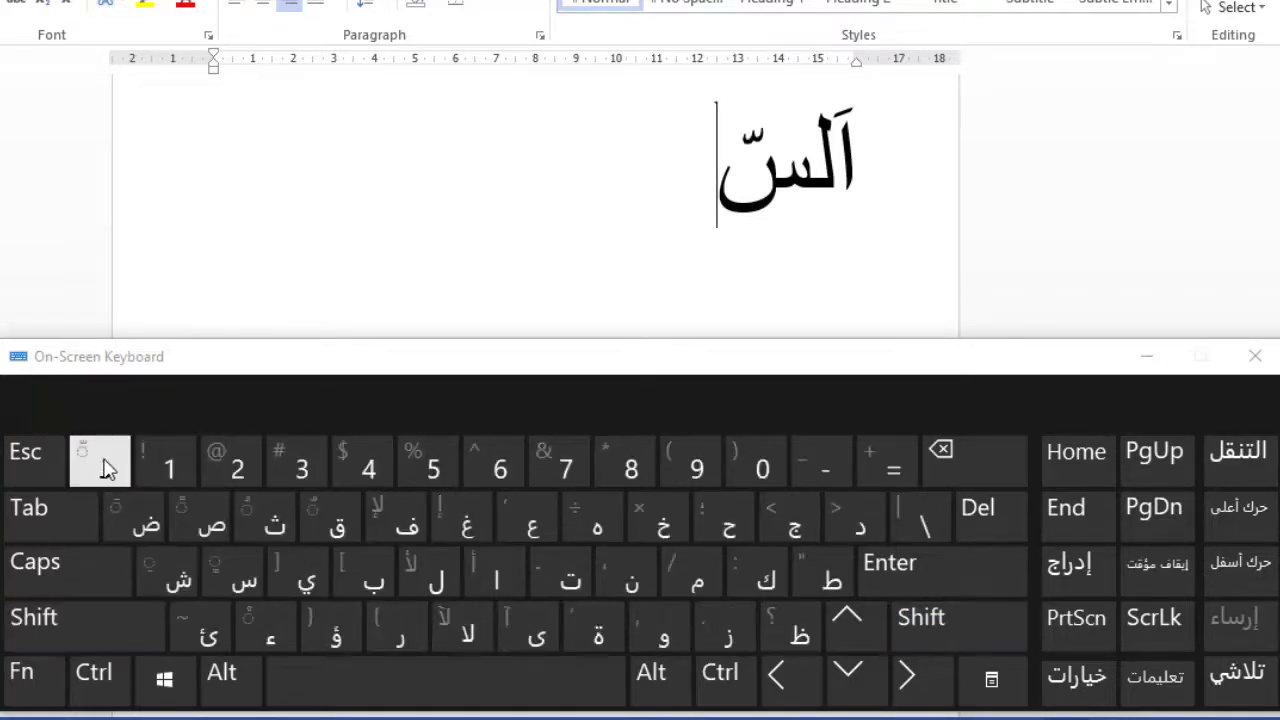
pyautogui.click(120, 625)
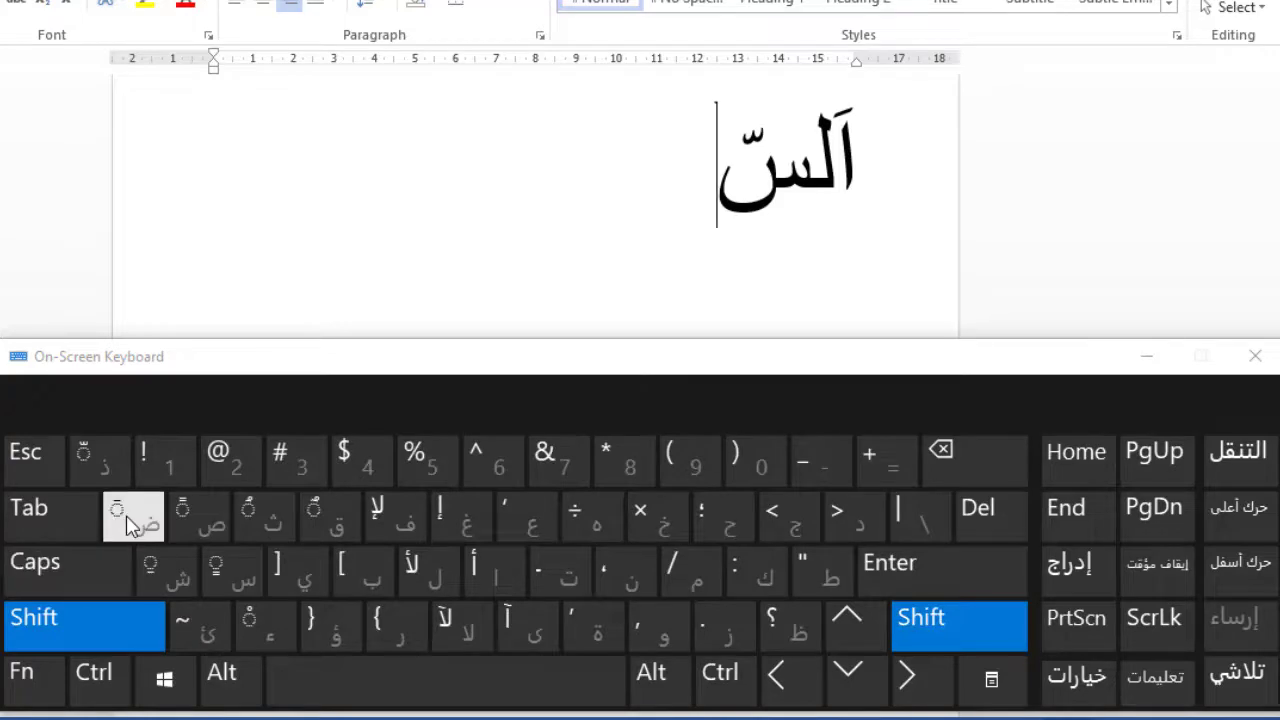
pyautogui.click(126, 515)
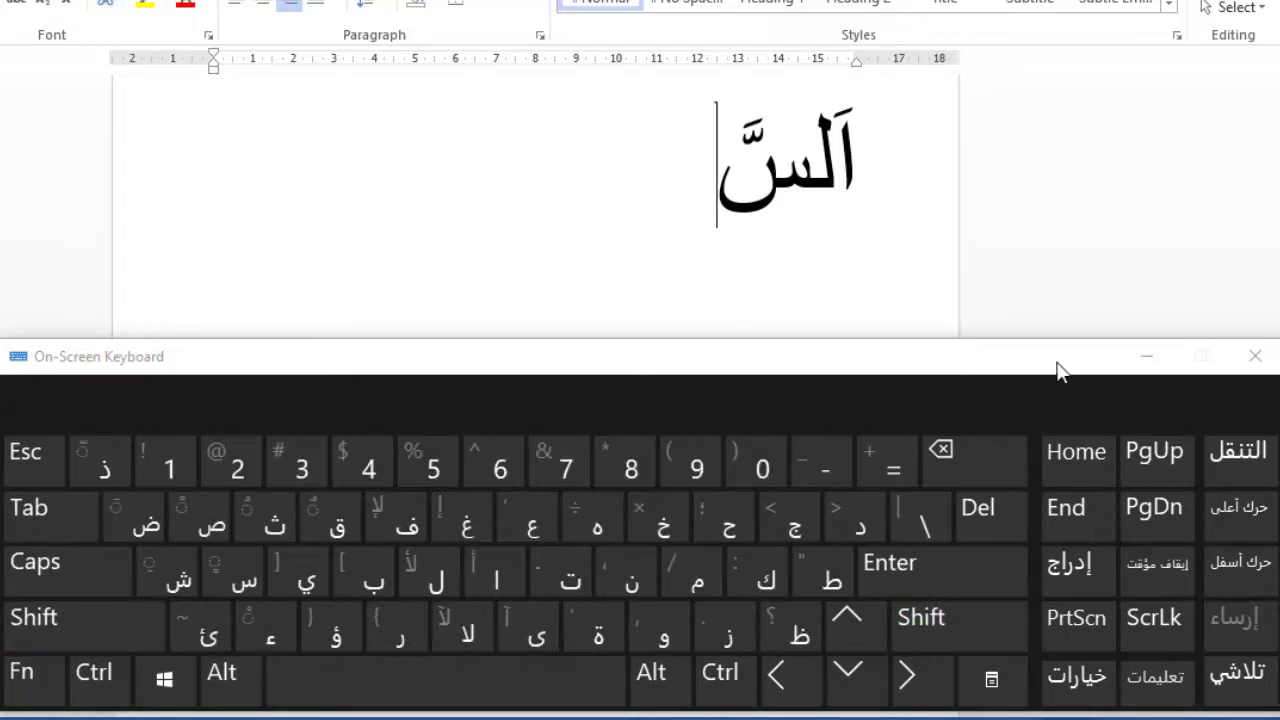